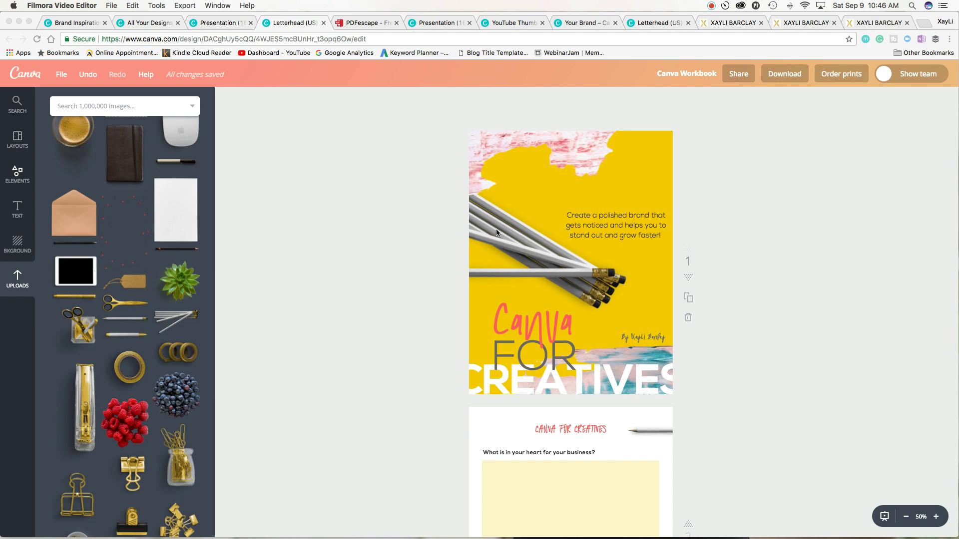
- From the All Your Designs dashboard, list every design type, then move to the Presentation design
scroll(508, 247, down, 4)
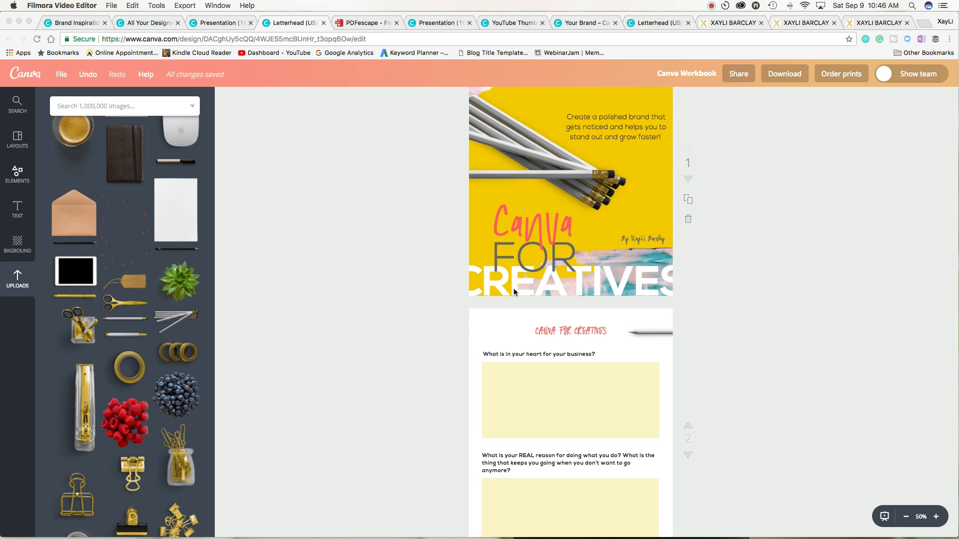
scroll(514, 289, down, 5)
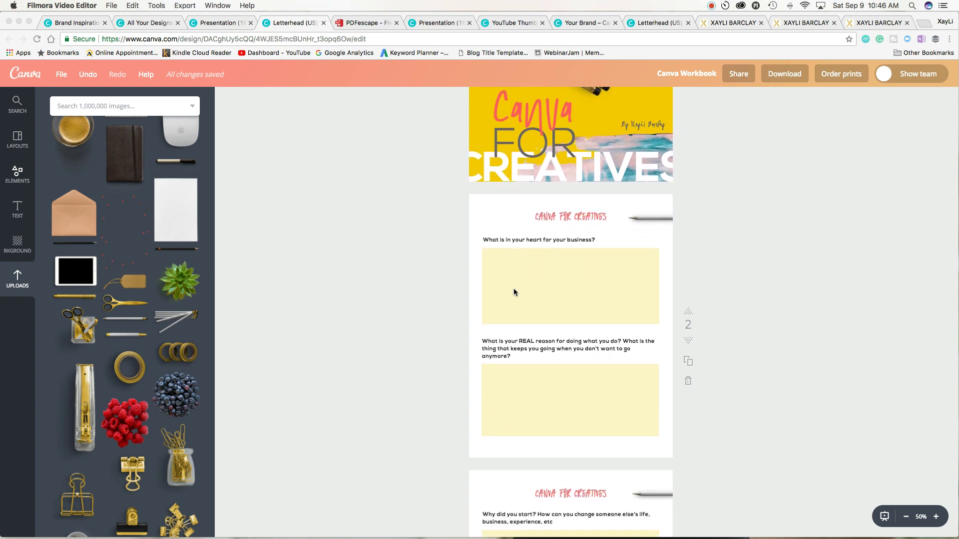
scroll(513, 289, down, 3)
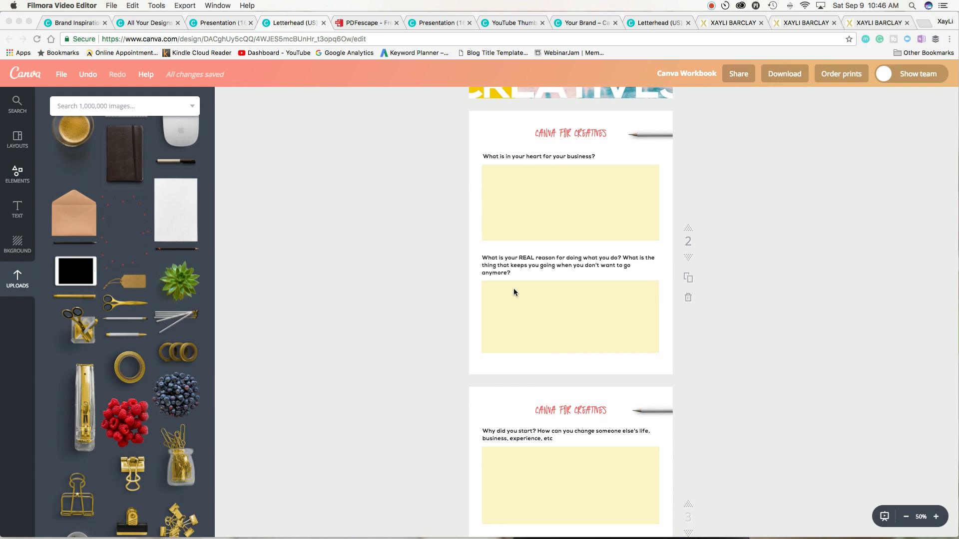
click(511, 191)
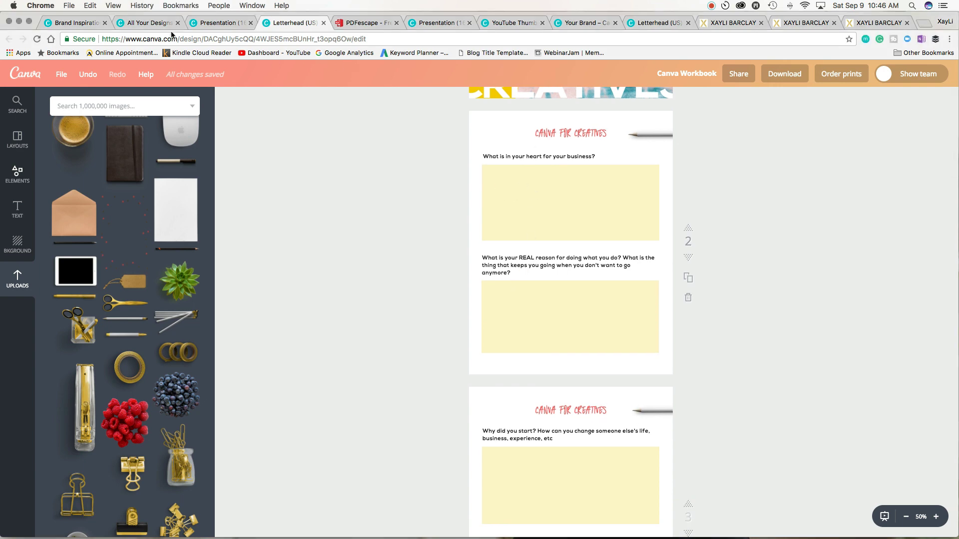
click(152, 23)
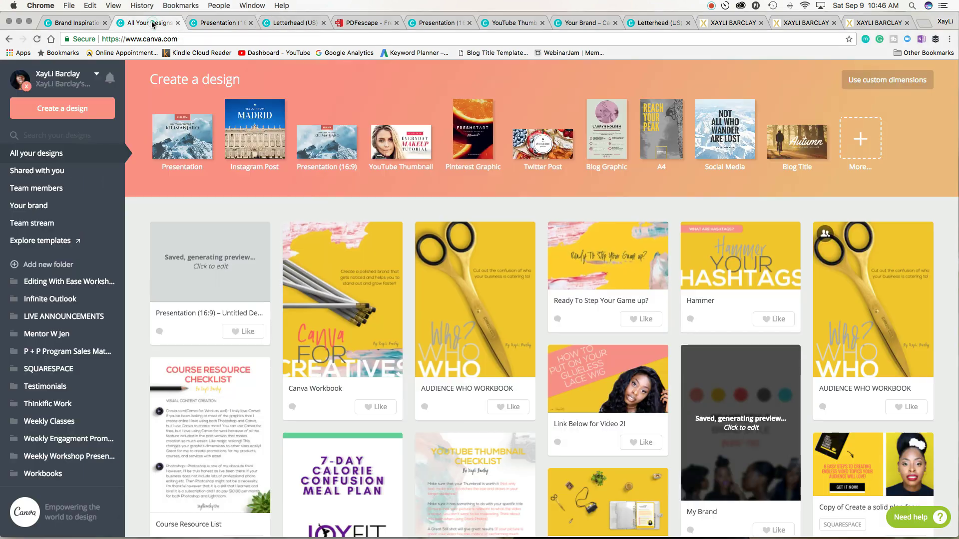
click(867, 148)
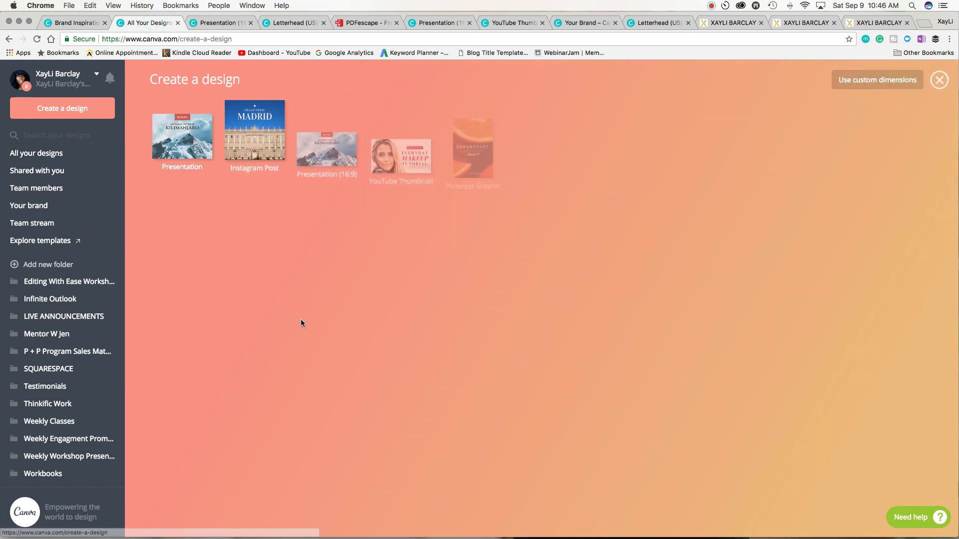
scroll(163, 320, down, 5)
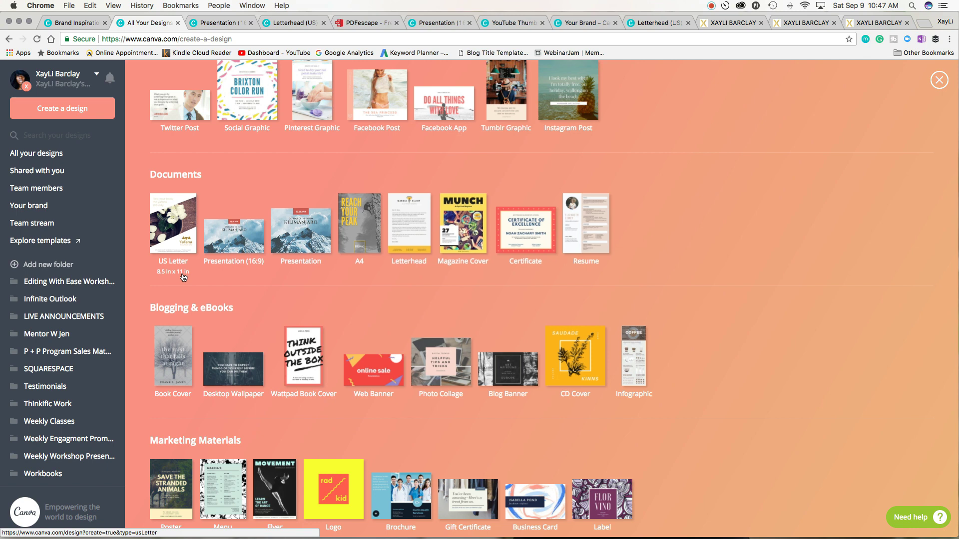
click(215, 23)
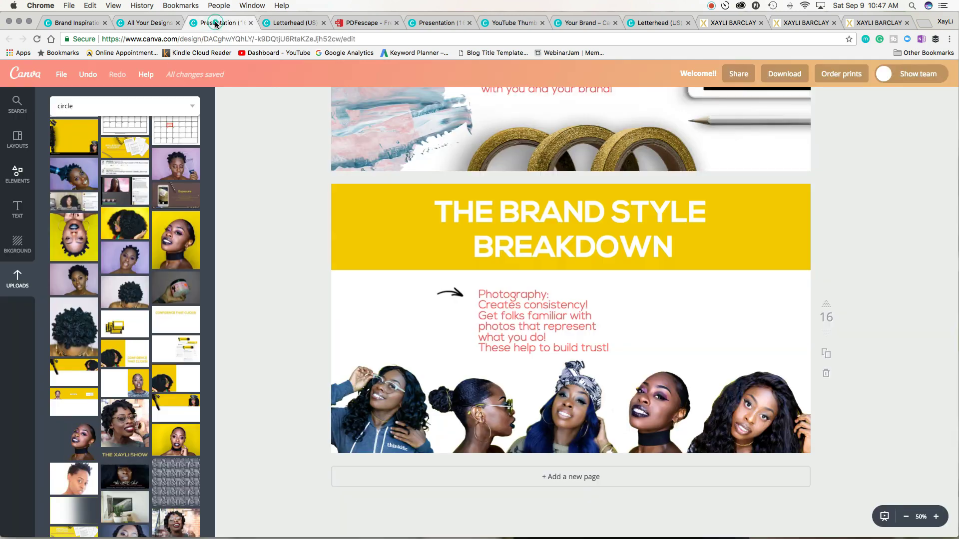
- Return to the Canva Workbook design and scroll through its Canva for Creatives question pages
click(290, 23)
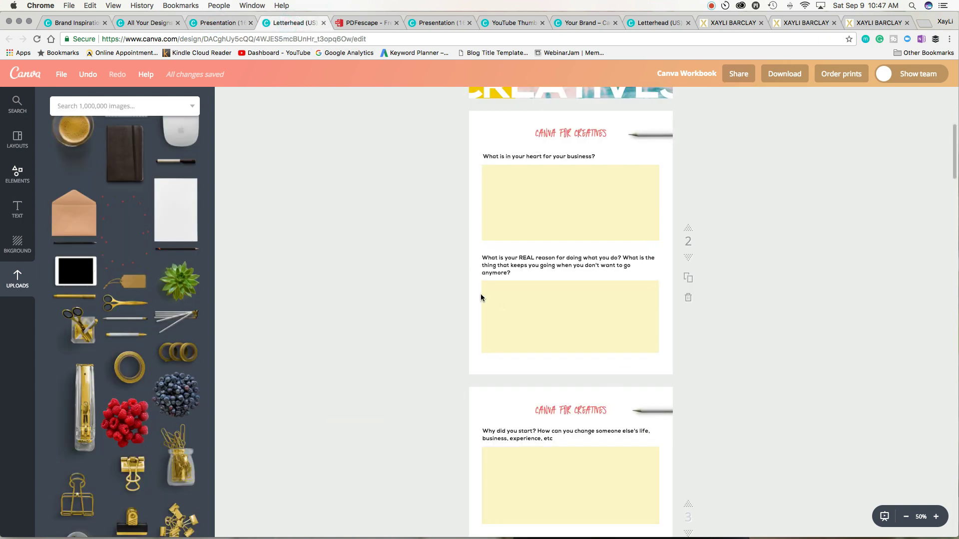
scroll(586, 206, down, 5)
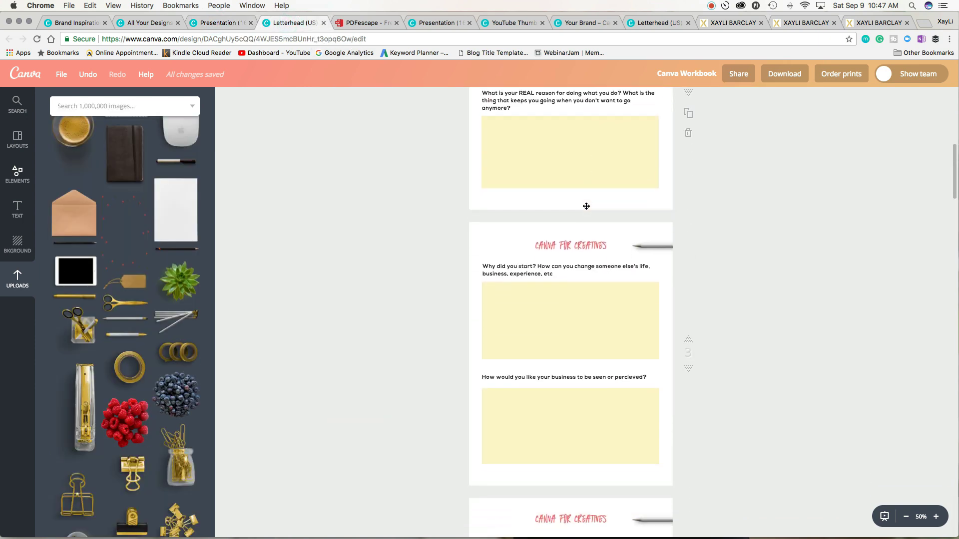
scroll(586, 206, up, 15)
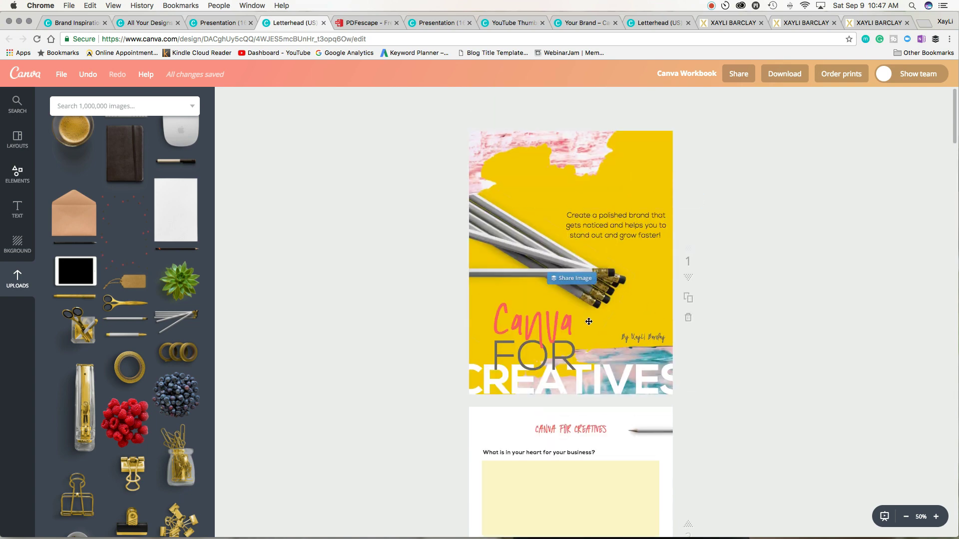
scroll(589, 322, down, 3)
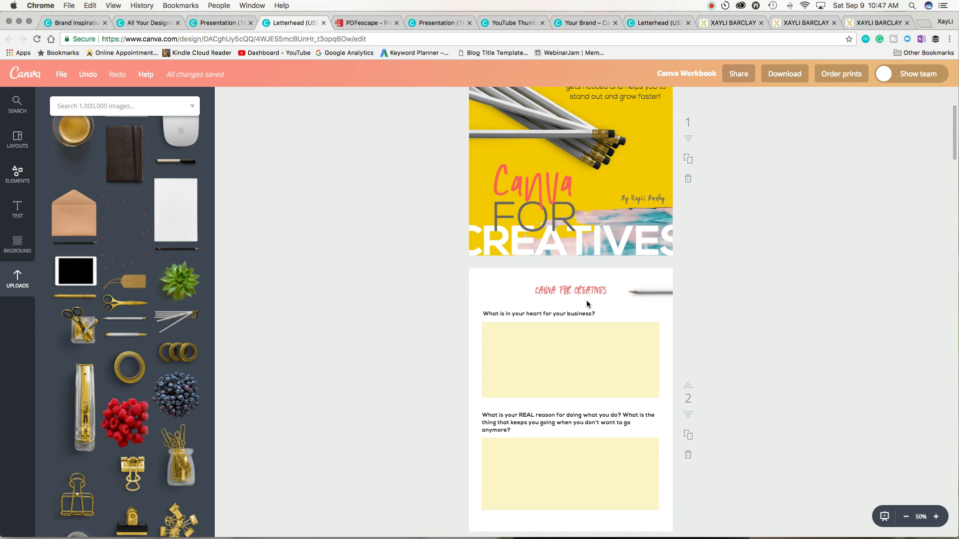
scroll(571, 302, down, 3)
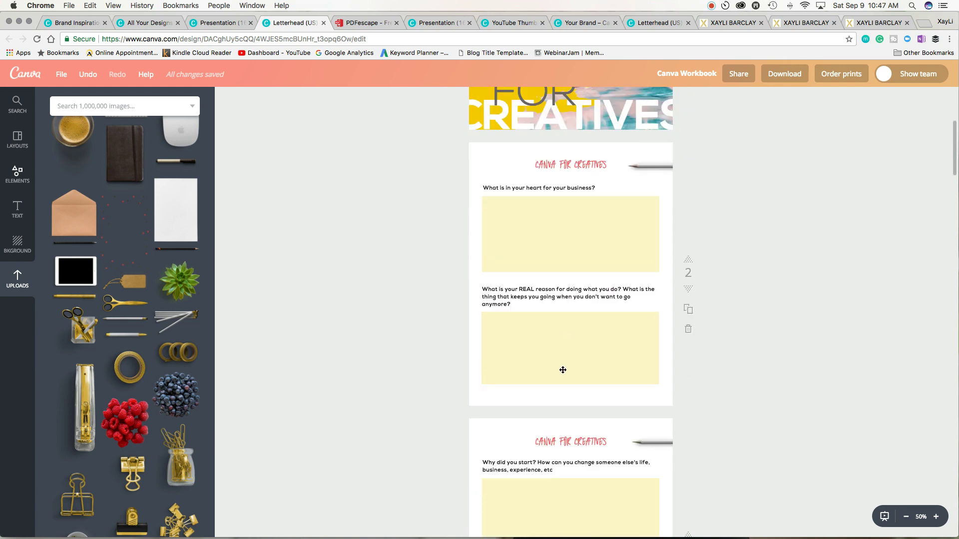
- Make page 2's second answer box fully opaque, then fade it back to pale yellow
click(549, 356)
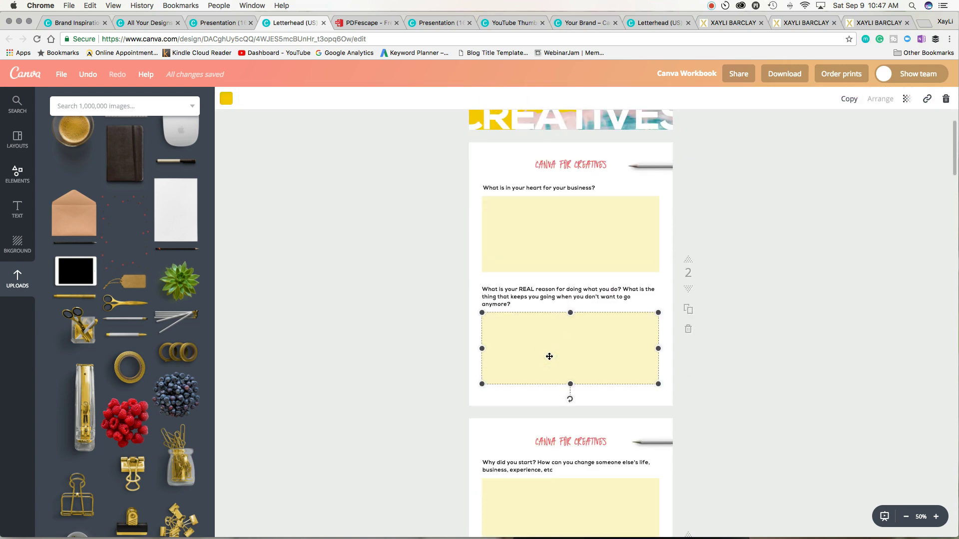
scroll(549, 356, down, 3)
click(906, 98)
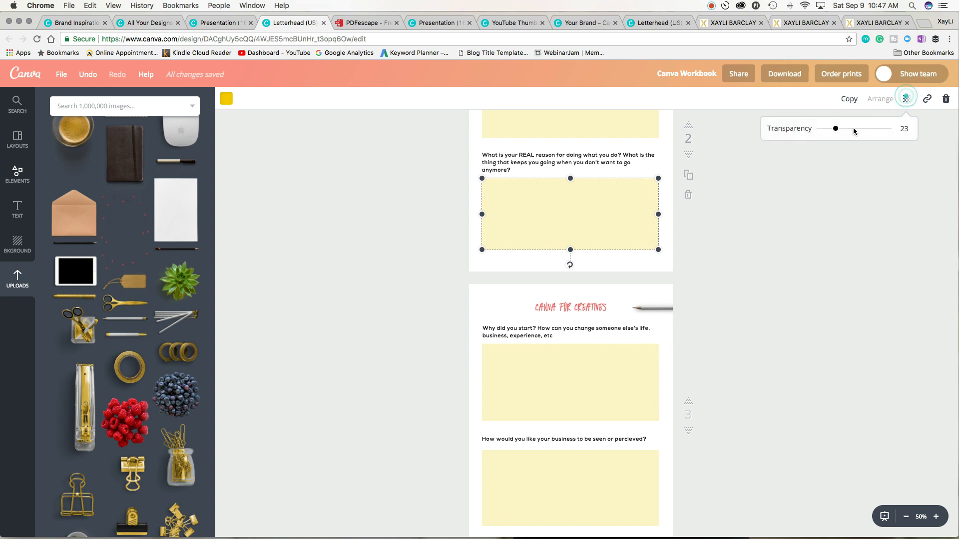
drag(835, 129, 888, 129)
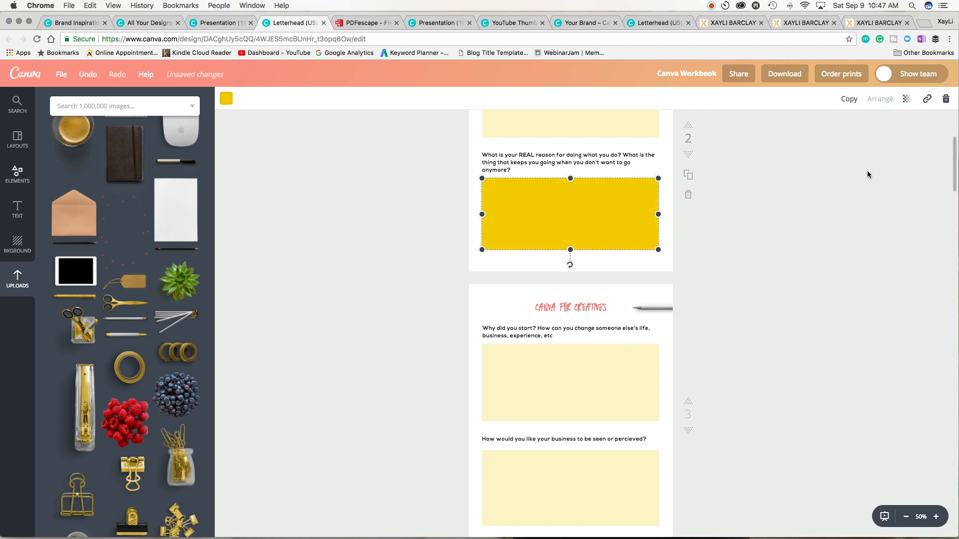
click(868, 174)
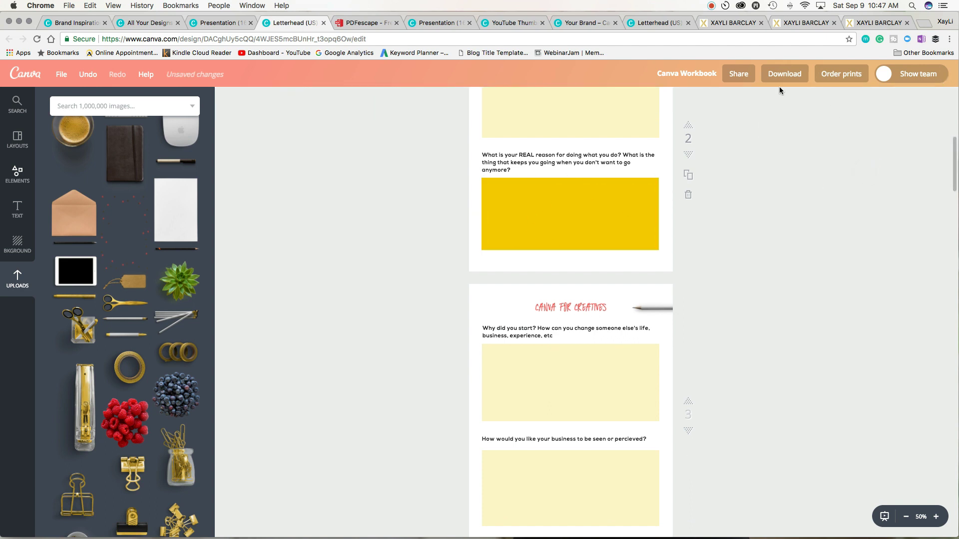
click(546, 231)
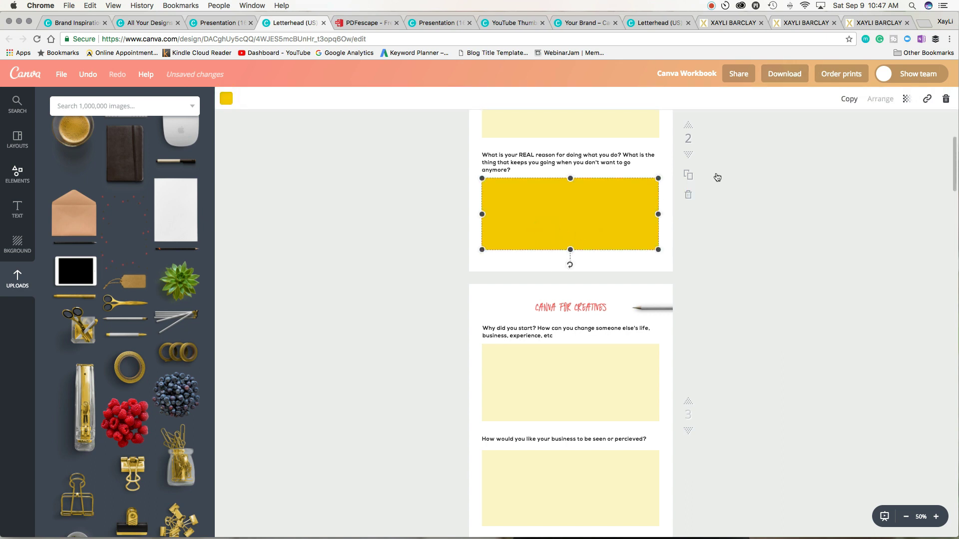
click(906, 99)
drag(891, 129, 837, 131)
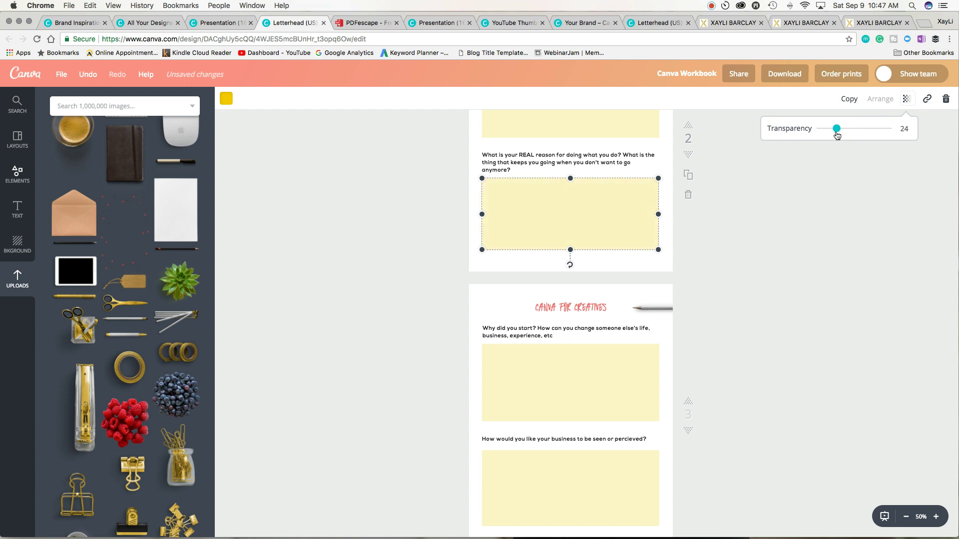
click(849, 254)
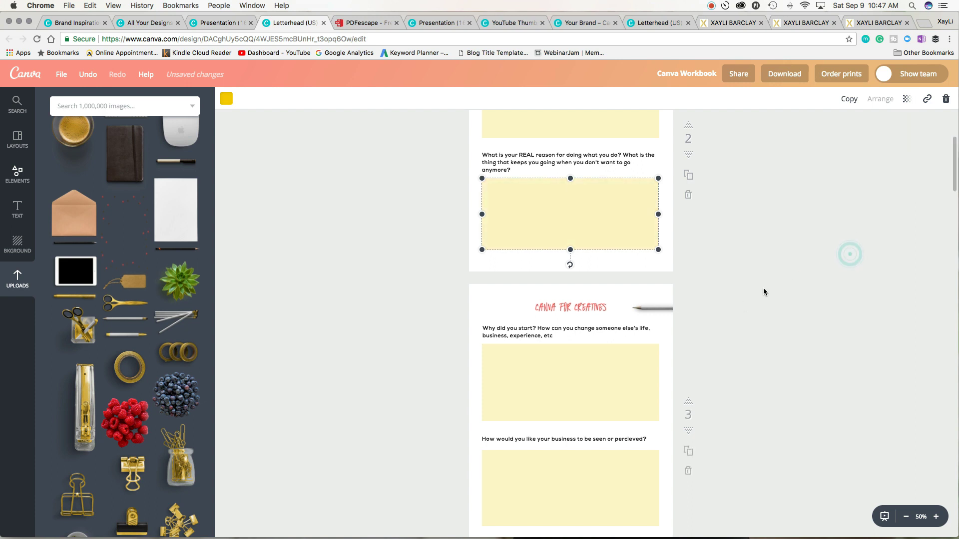
- Check page 3's box transparency, then set page 2's second answer box transparency to 20
click(543, 387)
click(909, 97)
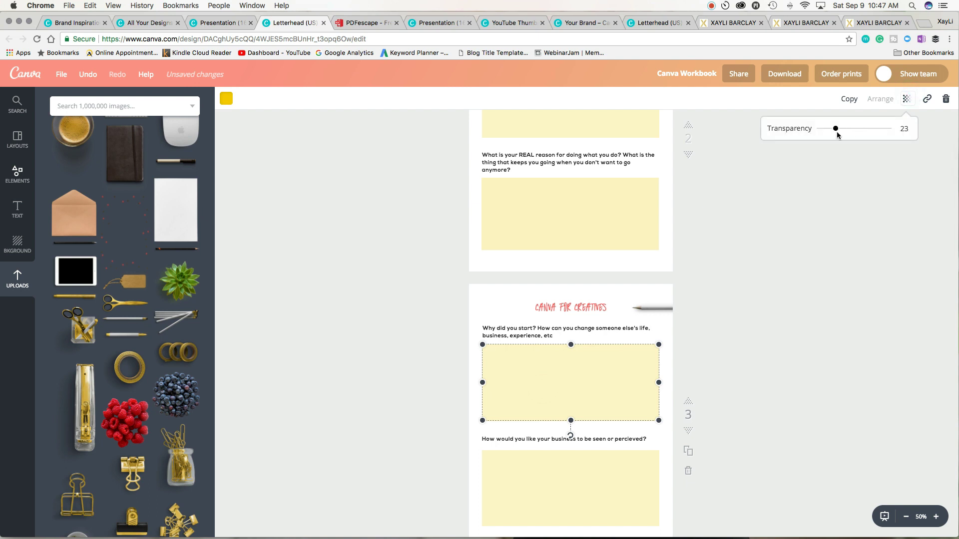
click(571, 214)
click(906, 99)
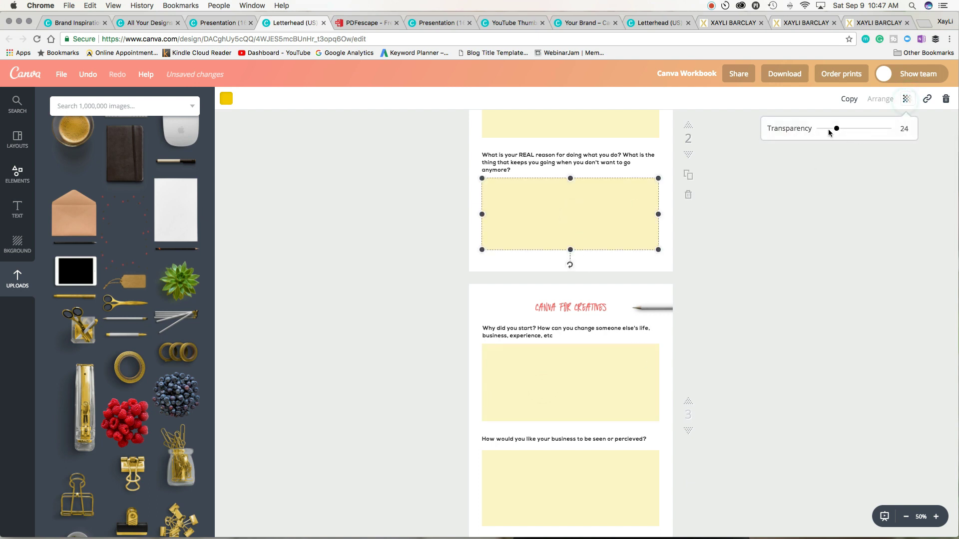
drag(835, 131, 835, 131)
scroll(828, 195, up, 1)
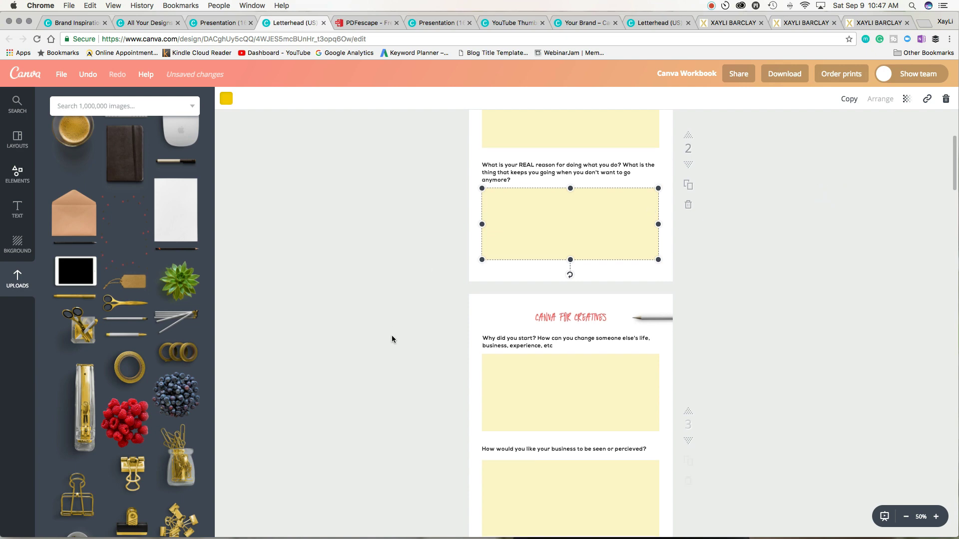
scroll(554, 393, up, 5)
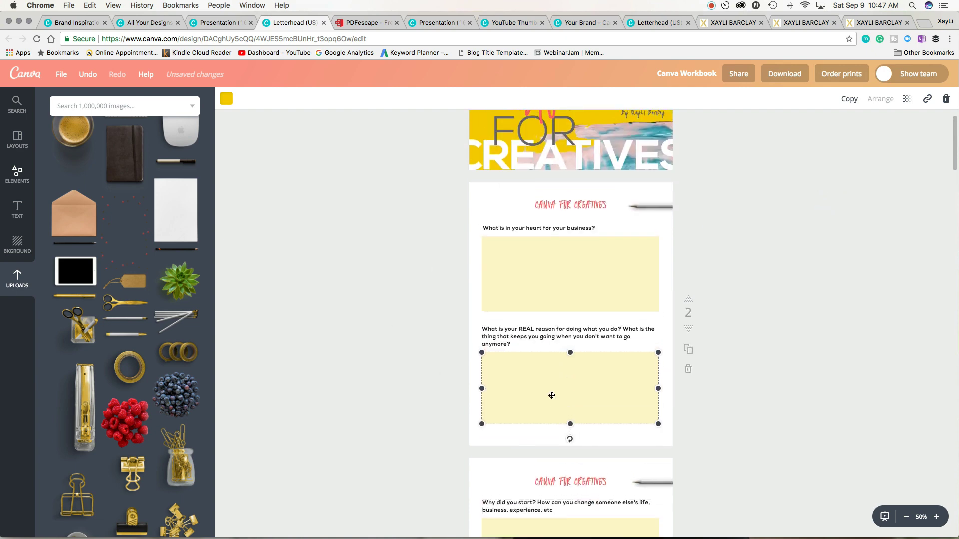
- Scroll through the Brand Style Breakdown slides in the Presentation design
click(218, 23)
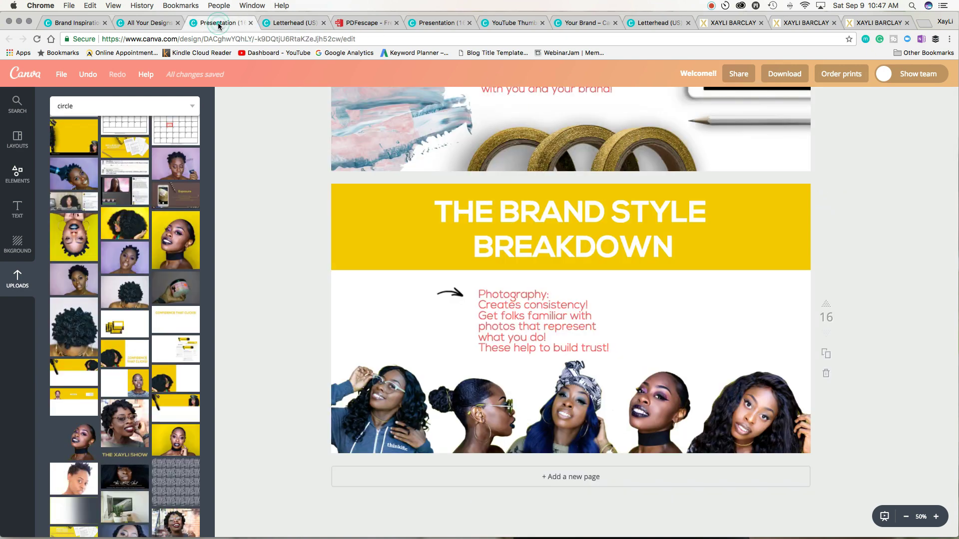
scroll(571, 193, up, 3)
scroll(571, 192, up, 20)
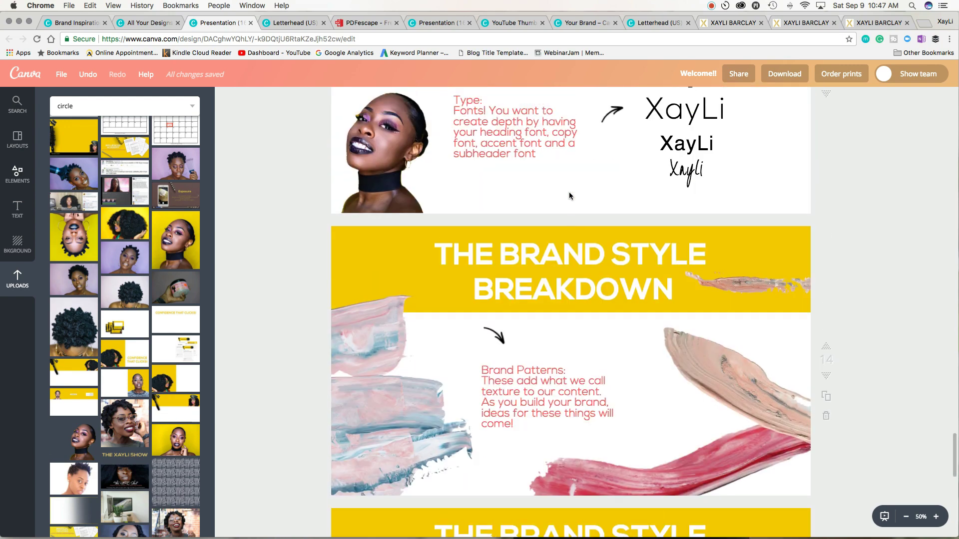
scroll(624, 289, up, 2)
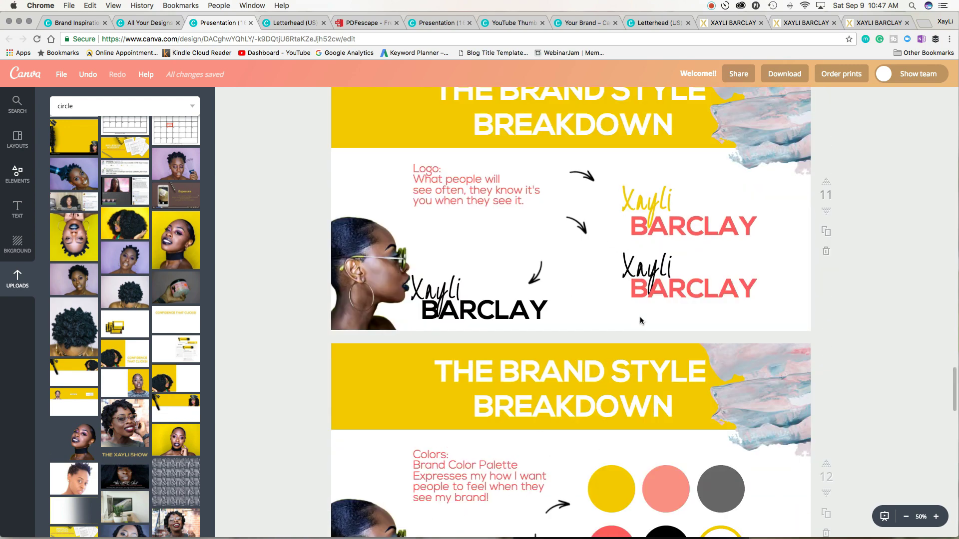
scroll(640, 317, down, 4)
scroll(664, 374, down, 5)
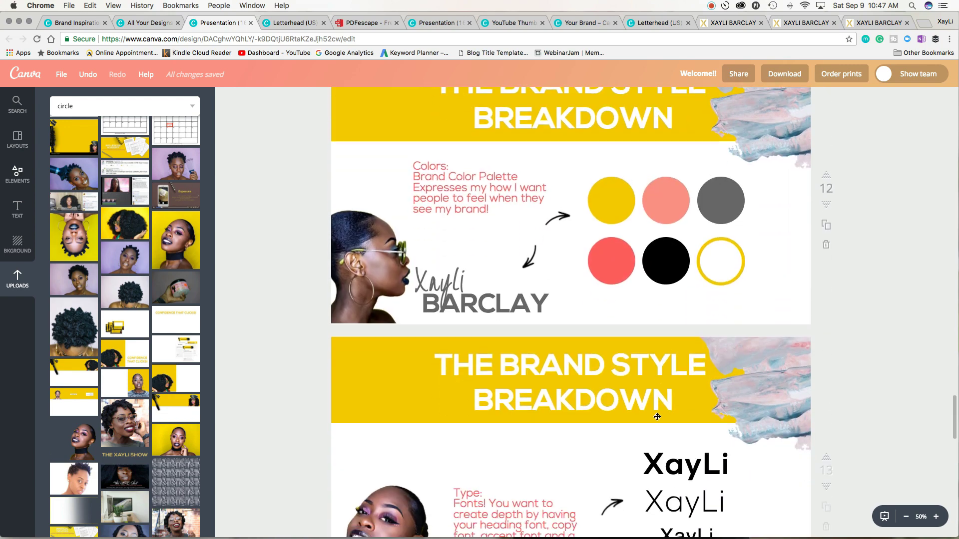
click(278, 25)
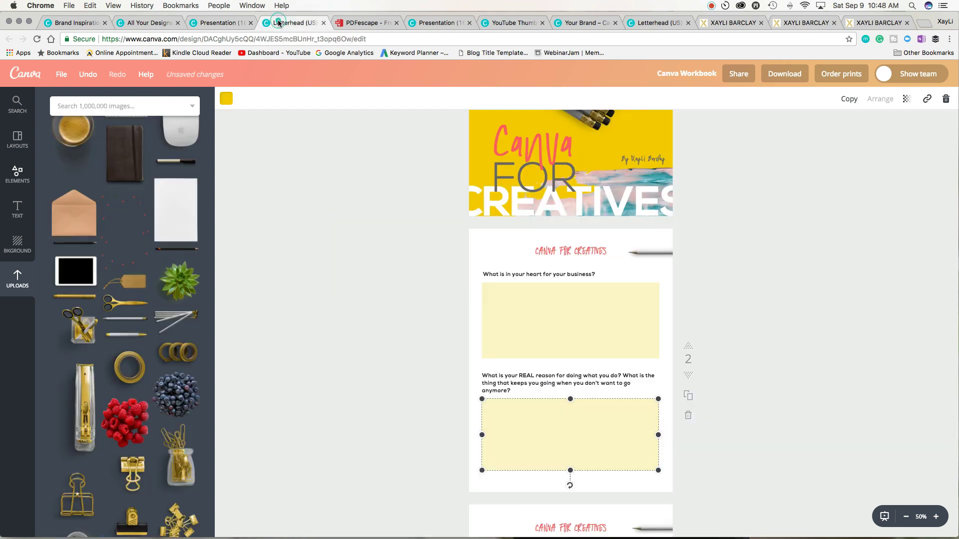
click(759, 269)
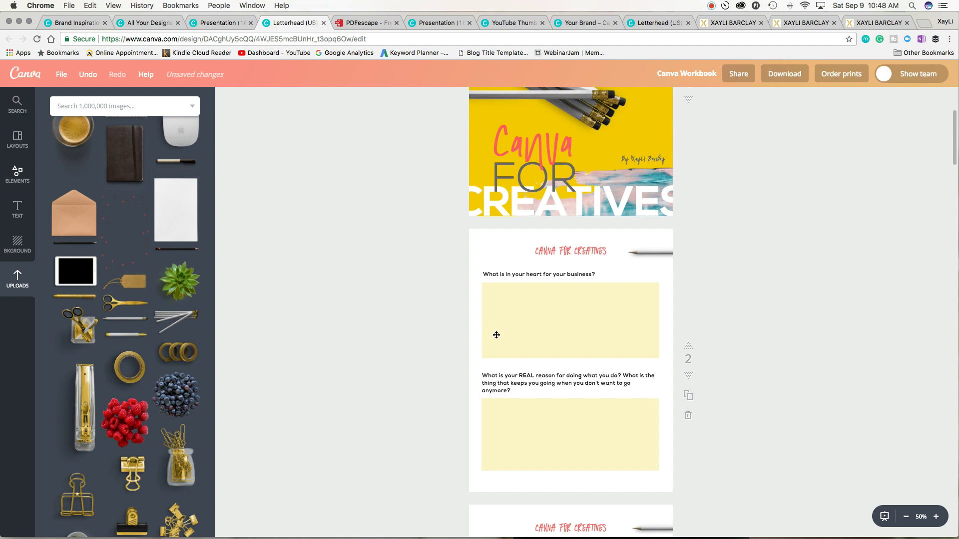
scroll(497, 335, down, 13)
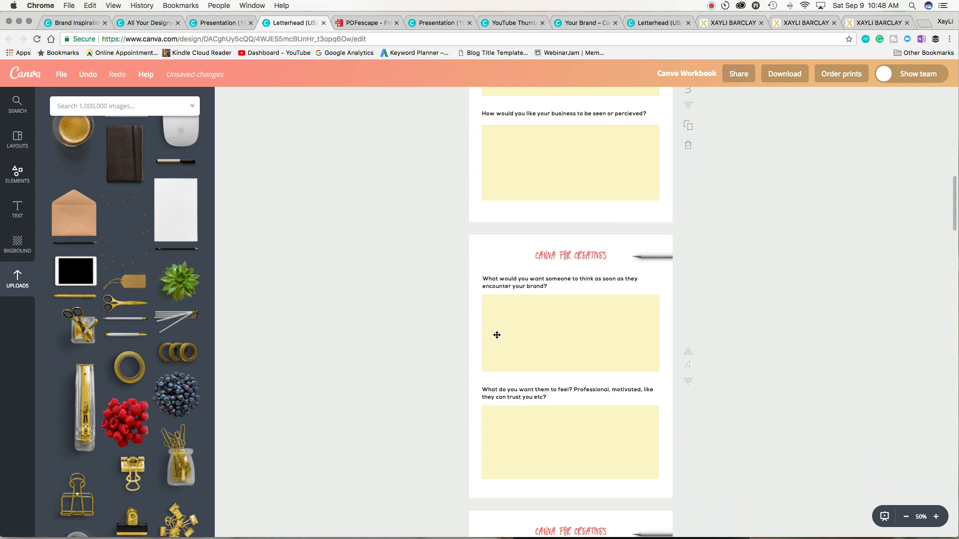
scroll(497, 335, down, 9)
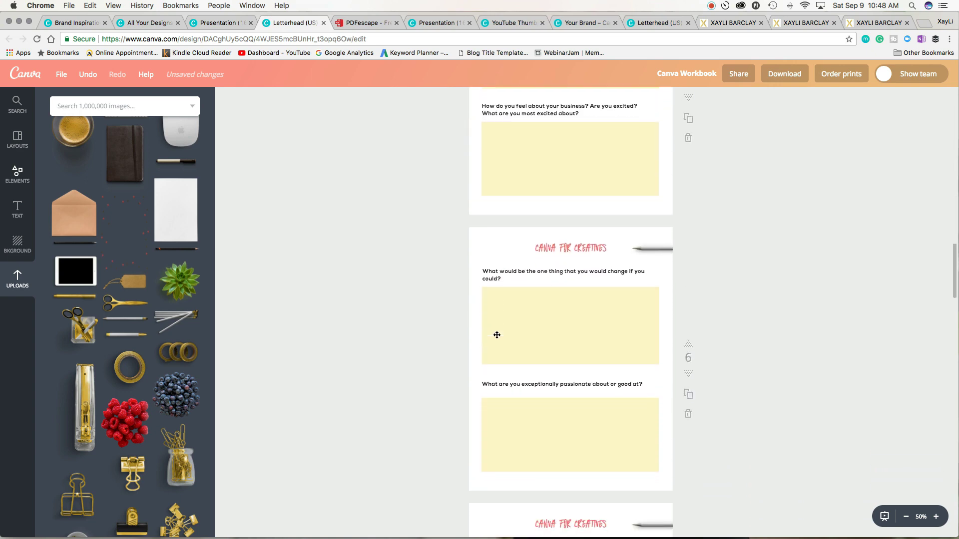
scroll(497, 335, down, 4)
scroll(496, 335, down, 3)
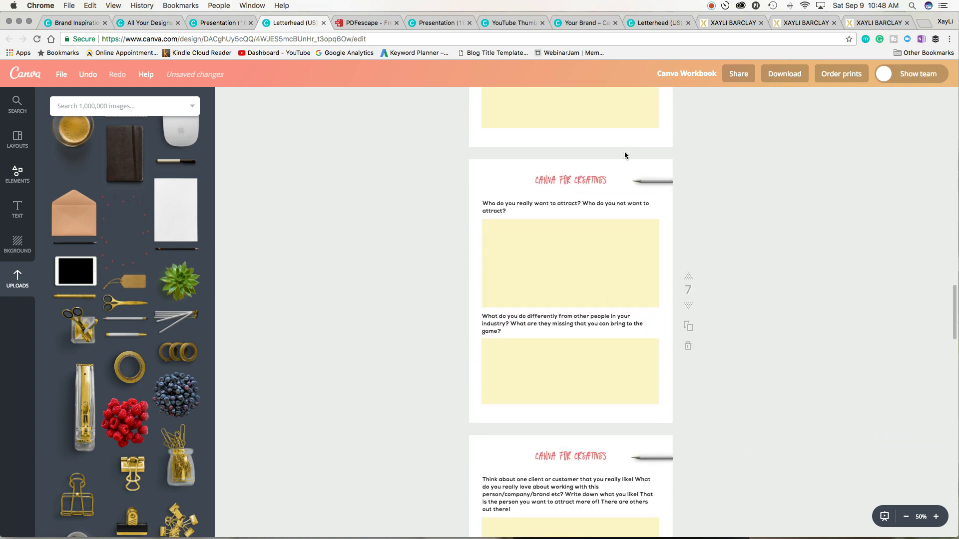
click(641, 187)
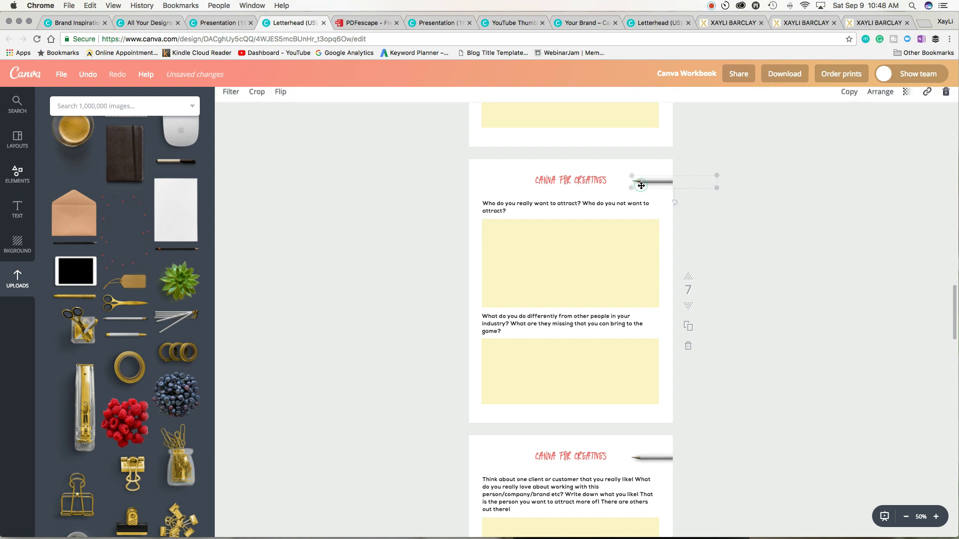
click(802, 237)
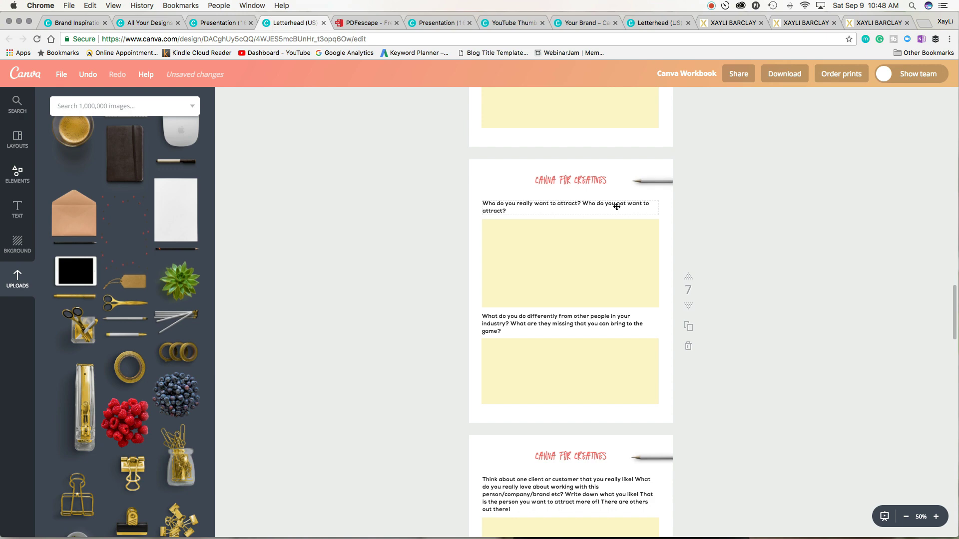
scroll(617, 206, down, 10)
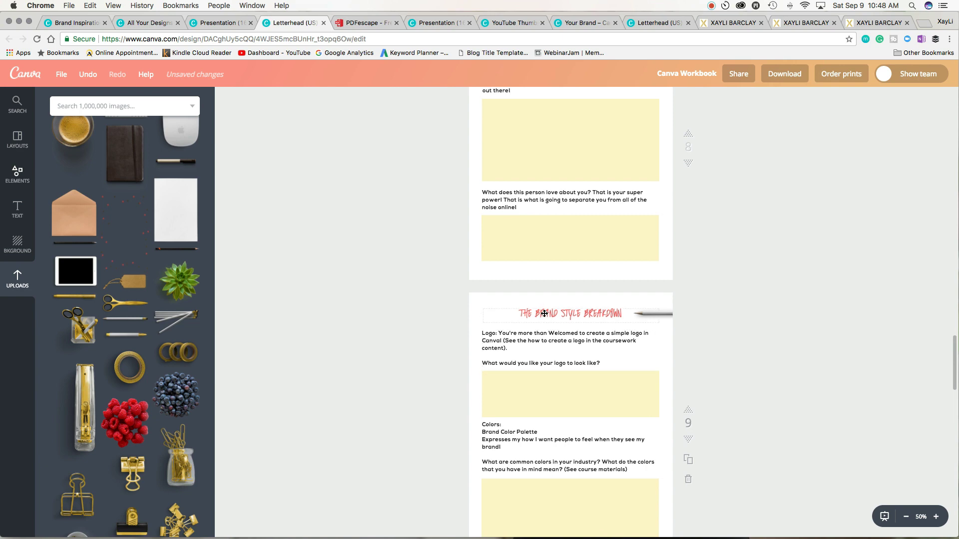
scroll(544, 314, down, 12)
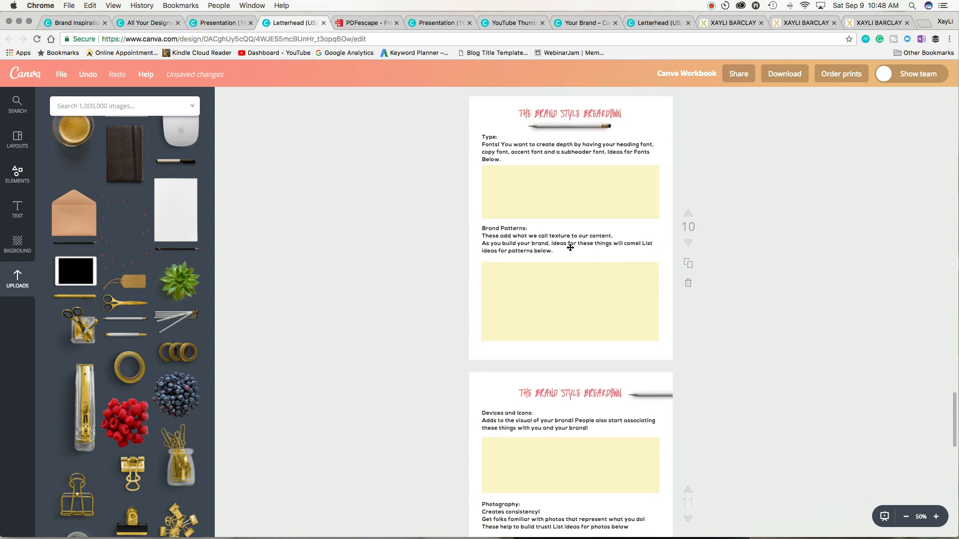
click(653, 23)
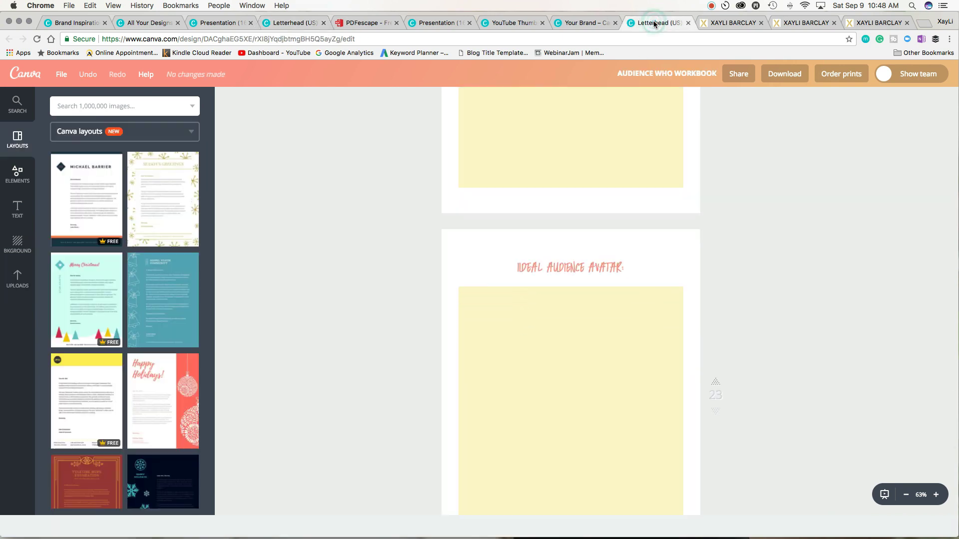
scroll(527, 235, up, 10)
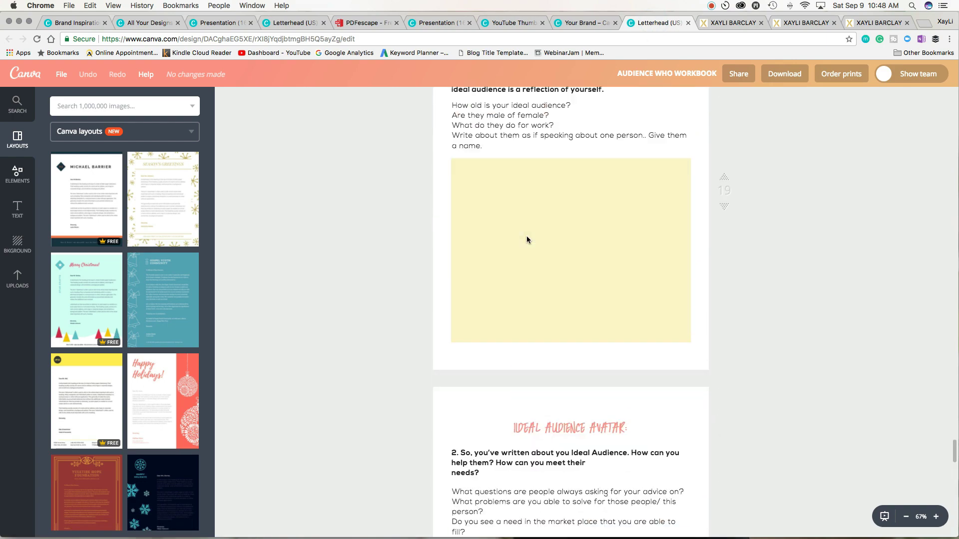
scroll(526, 237, up, 20)
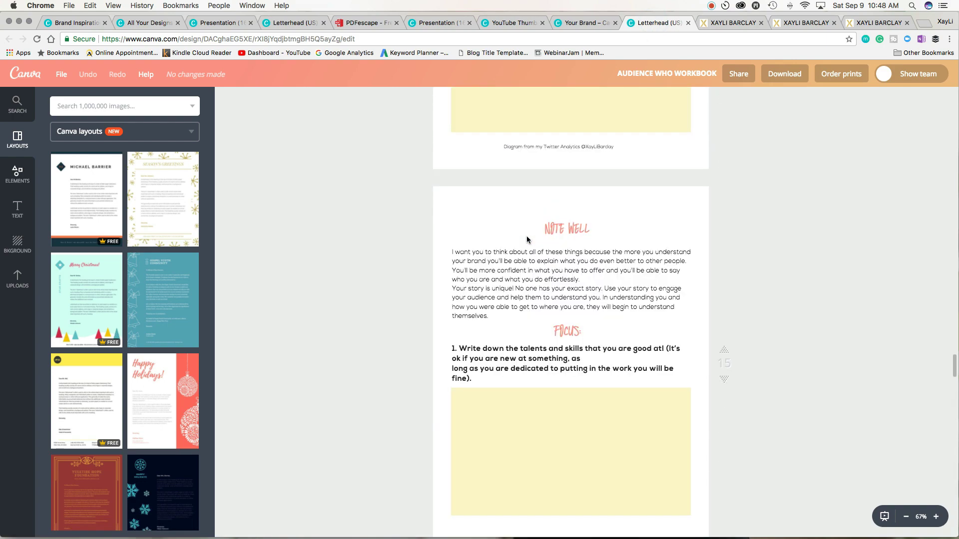
scroll(526, 236, up, 15)
click(296, 23)
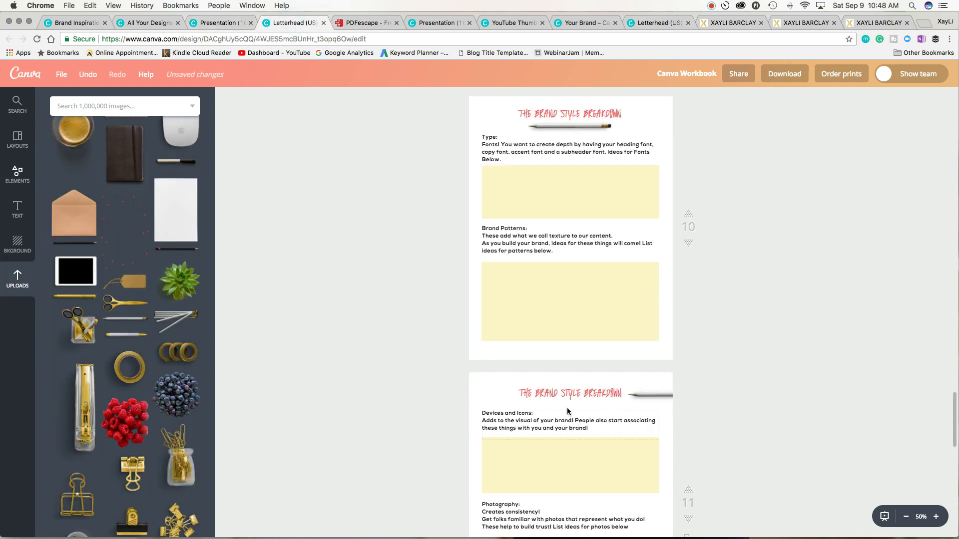
scroll(568, 410, down, 4)
scroll(568, 407, up, 15)
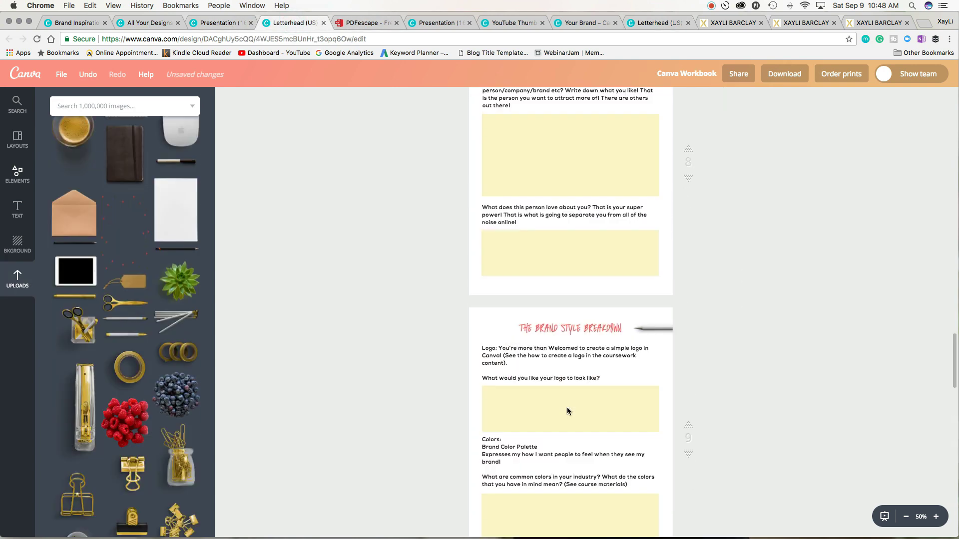
scroll(568, 406, up, 10)
- Download all workbook pages as a PDF - Print file, then go to PDFescape
click(794, 76)
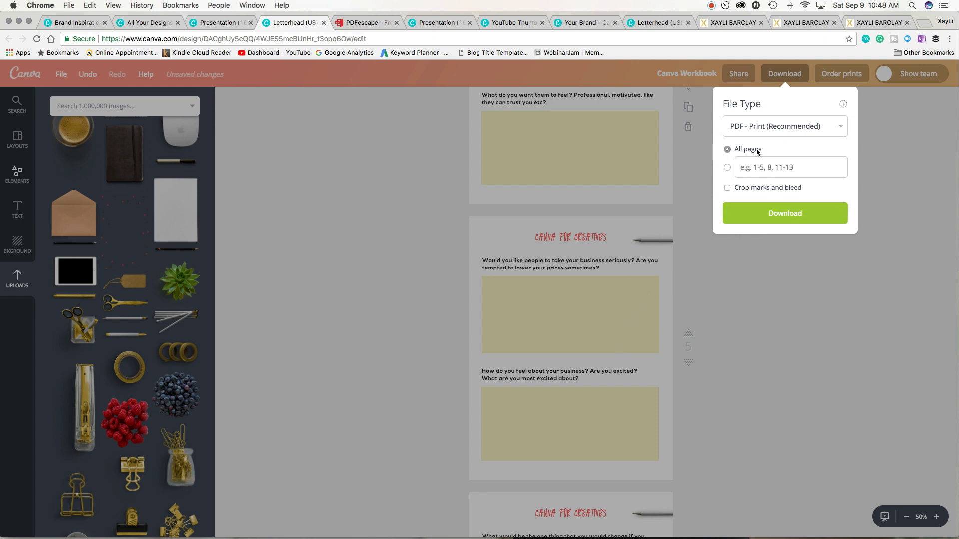
click(762, 209)
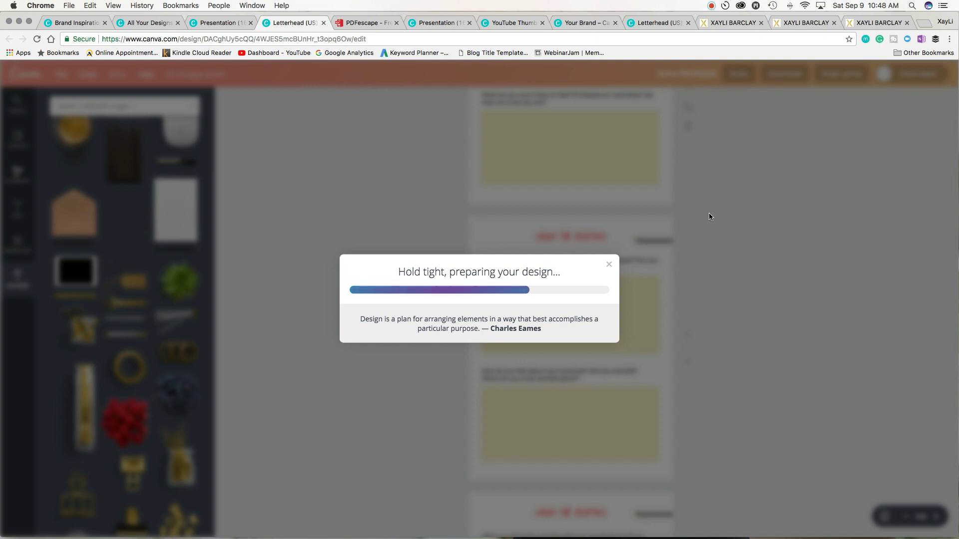
click(357, 23)
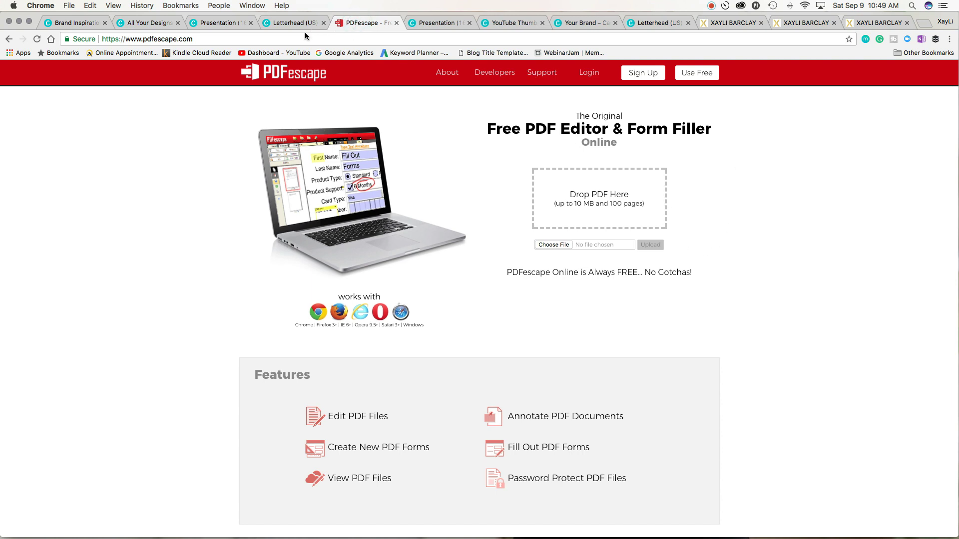
- Upload Canva Workbook.pdf into PDFescape and close the downloads bar
click(146, 39)
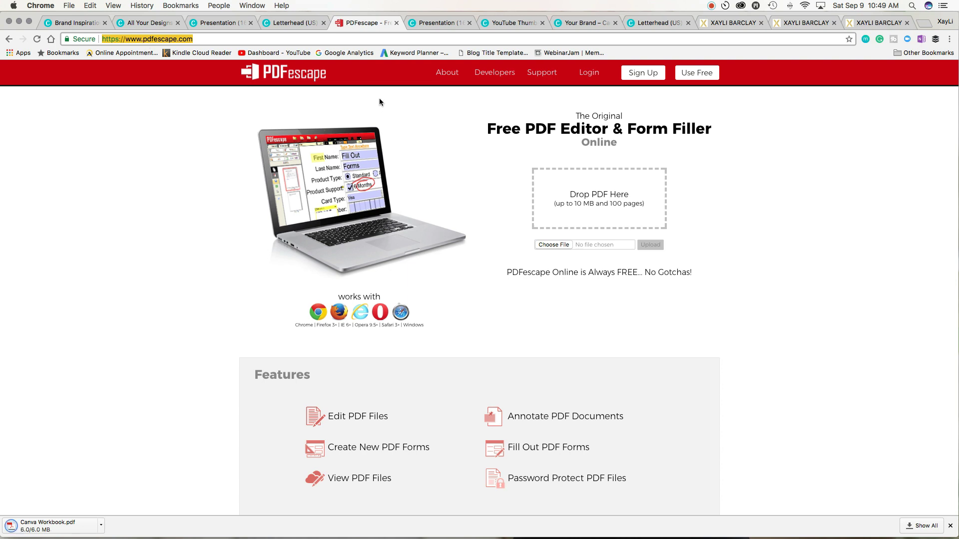
drag(45, 529, 599, 200)
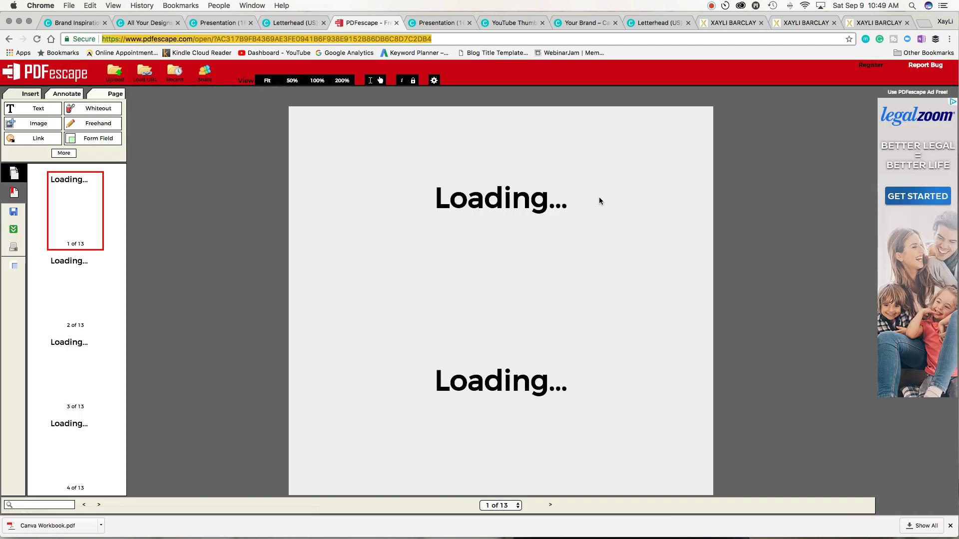
click(951, 526)
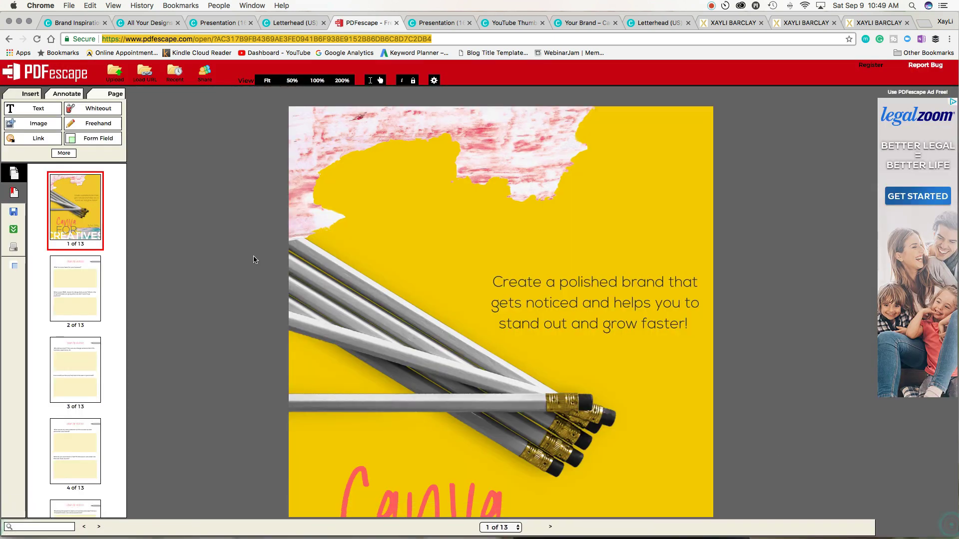
- Go to page 2 of the workbook and open the Form Field Creation Tool
scroll(386, 272, down, 5)
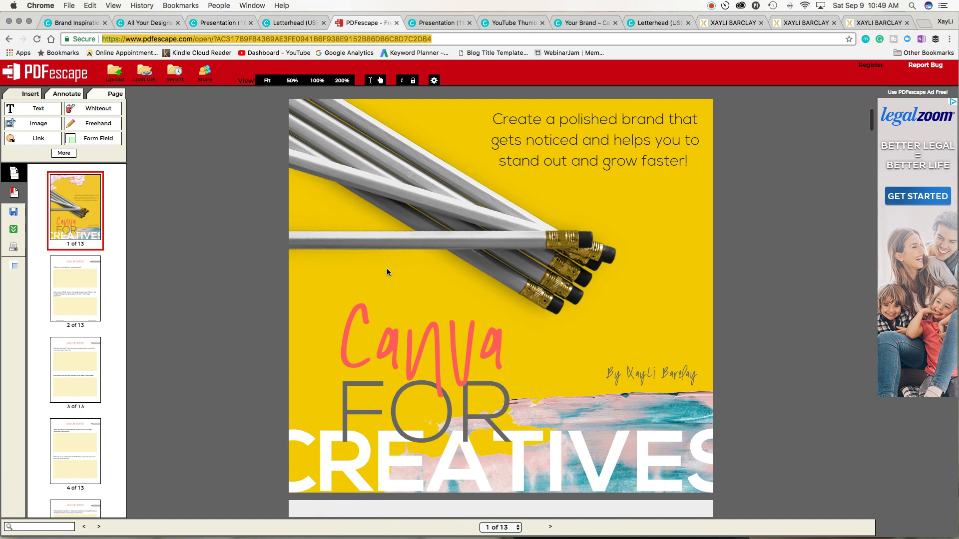
scroll(386, 272, down, 1)
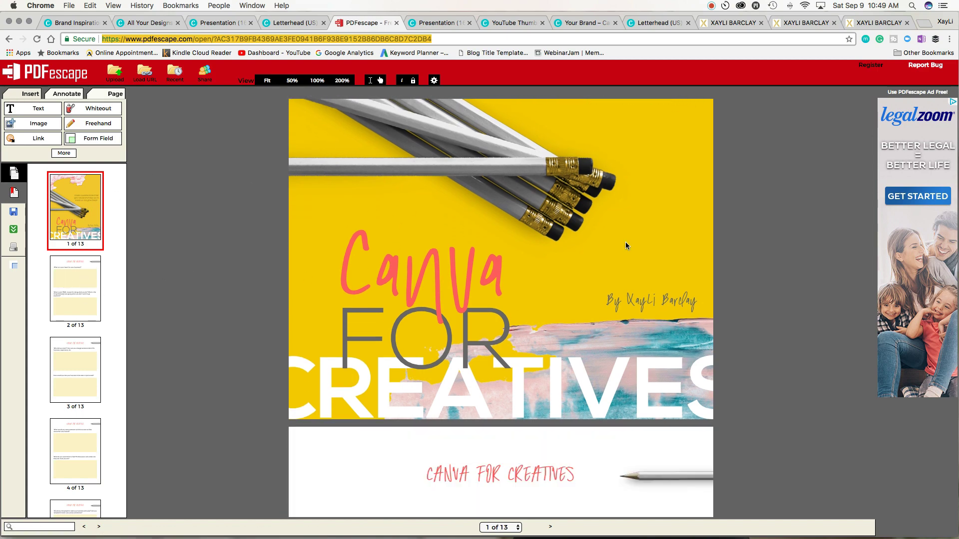
scroll(482, 244, up, 4)
click(67, 279)
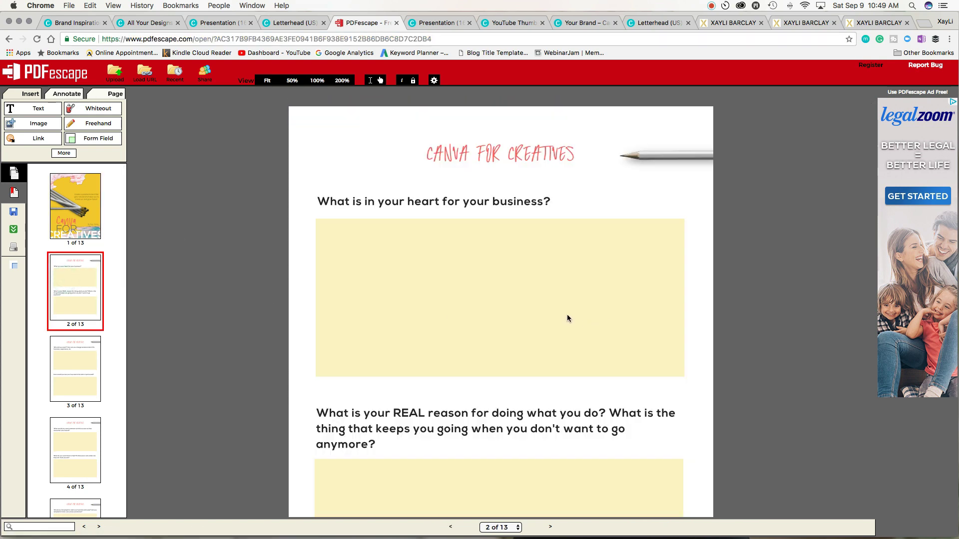
click(93, 141)
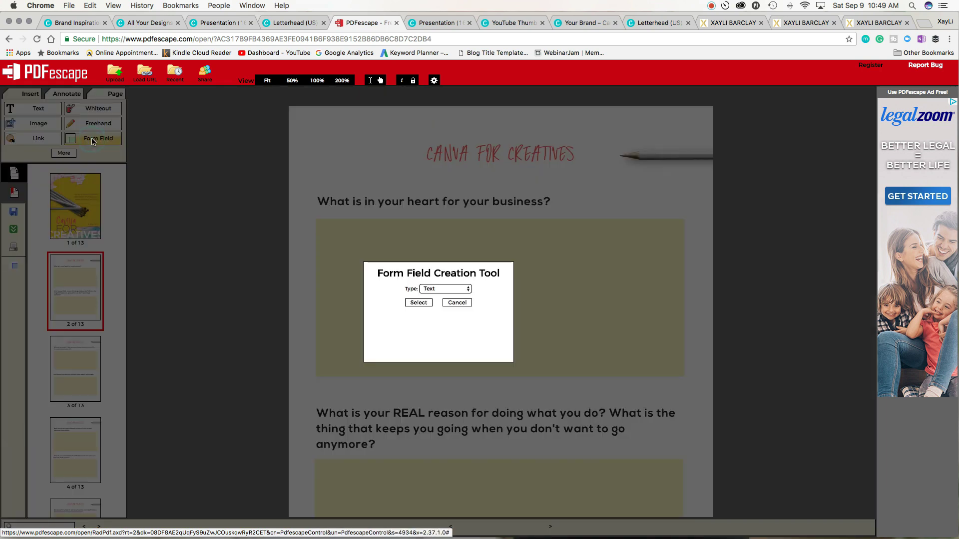
- Choose Text Paragraph as the form field type and confirm it
click(428, 291)
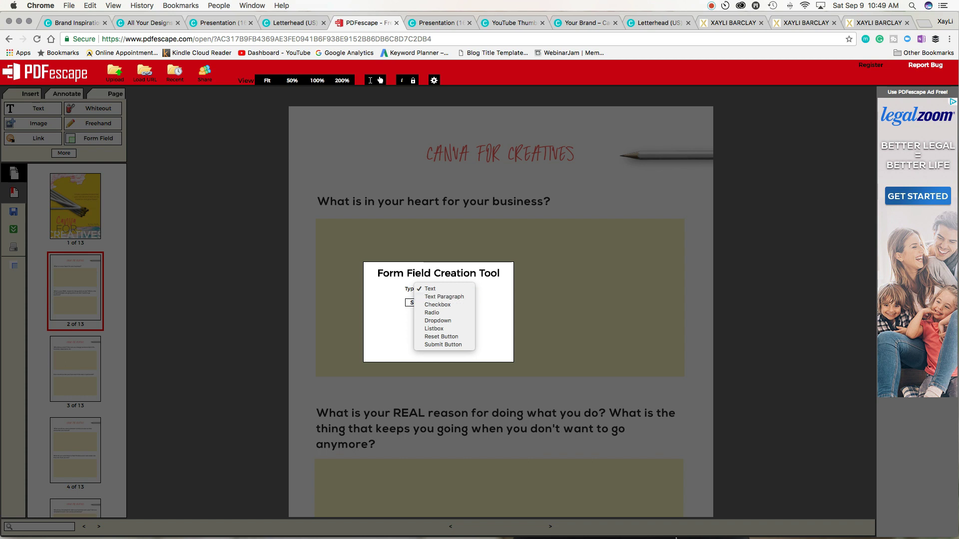
click(429, 298)
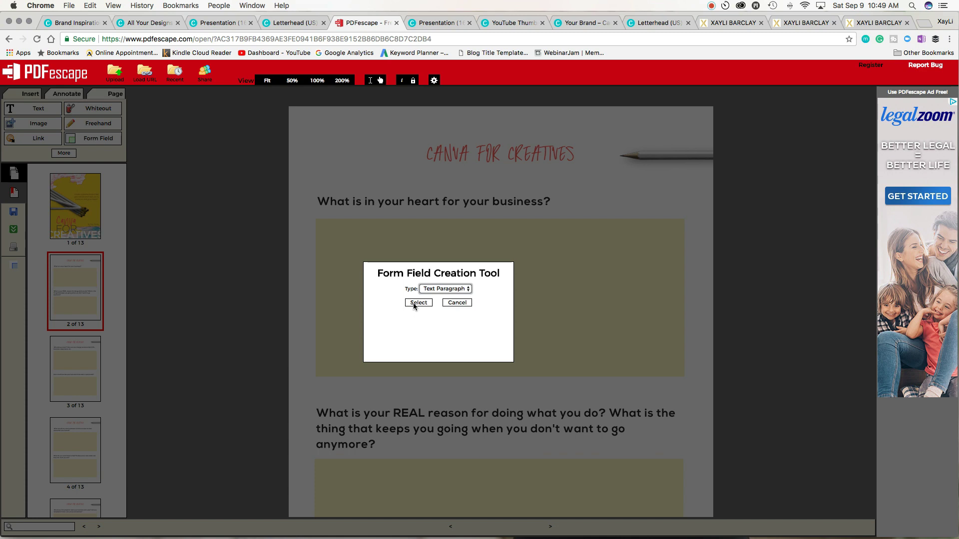
click(418, 303)
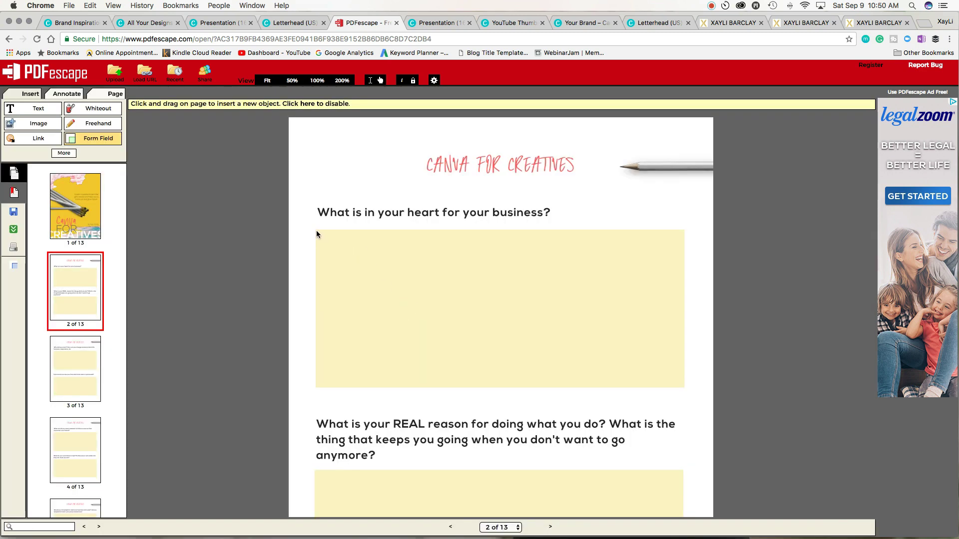
- Draw a paragraph field over page 2's first answer box and set its font size to 15
drag(317, 230, 683, 387)
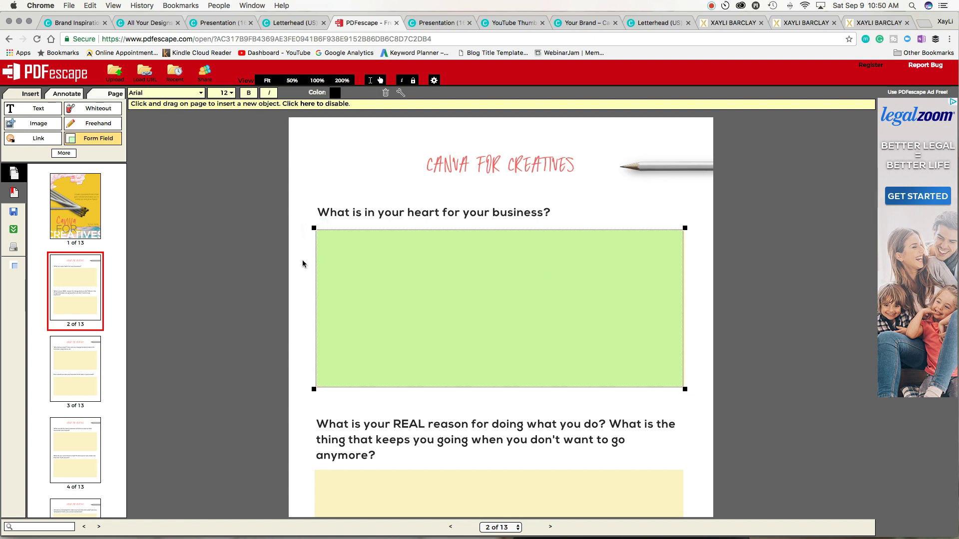
click(225, 94)
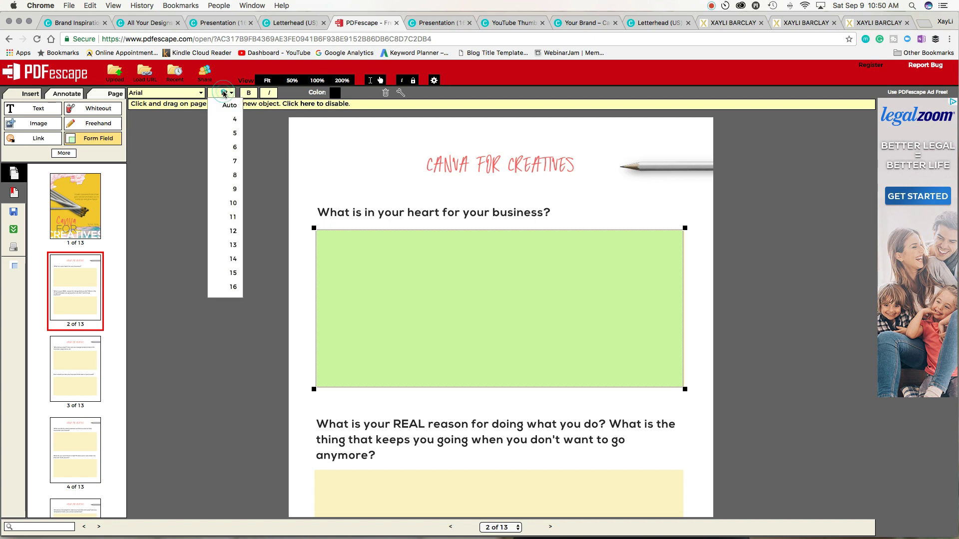
click(233, 274)
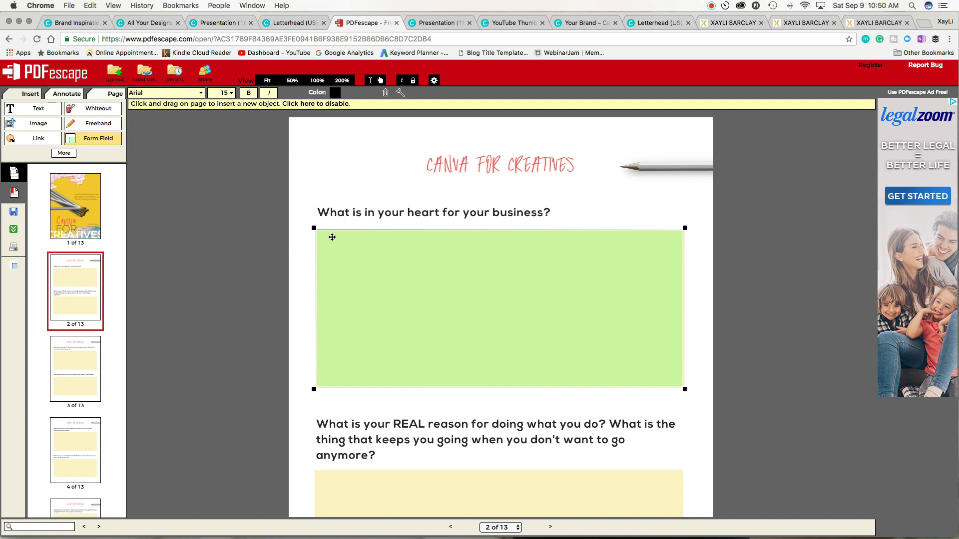
scroll(322, 242, down, 1)
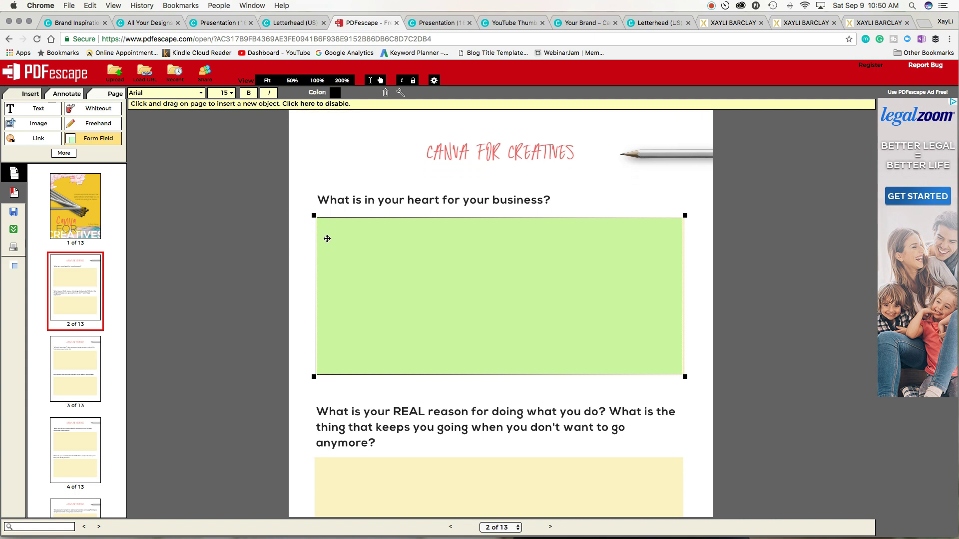
right_click(323, 235)
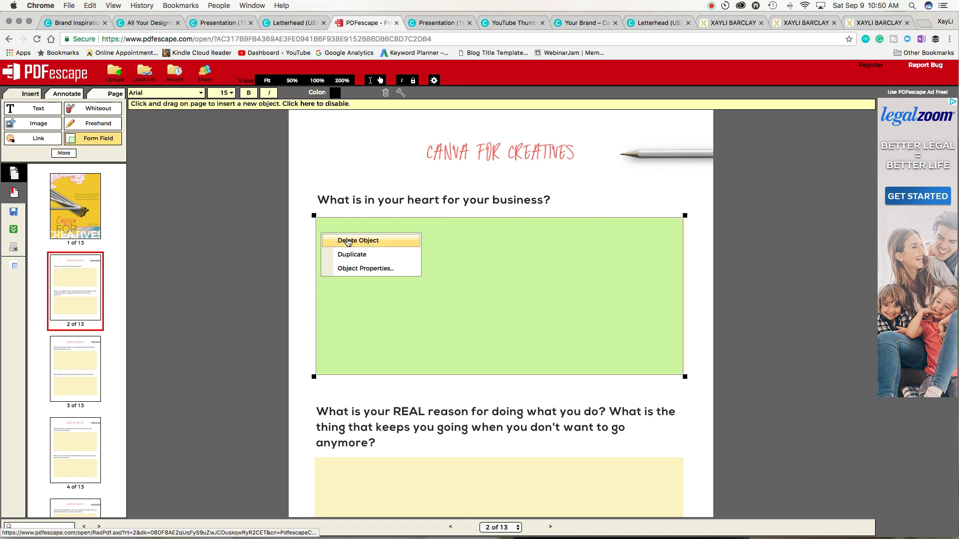
- Confirm the first field's Object Properties with Multi-line ticked
click(355, 270)
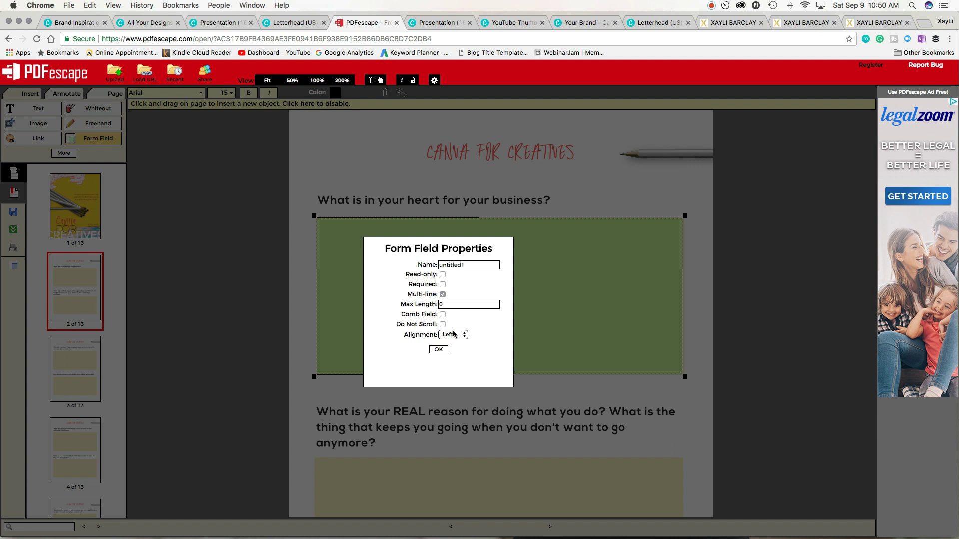
click(432, 350)
scroll(432, 349, down, 3)
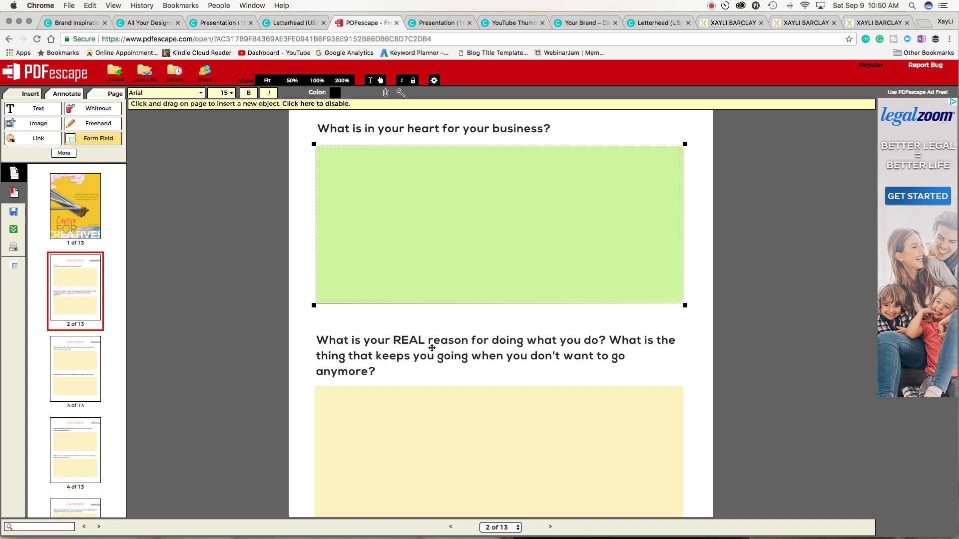
- Add a multi-line paragraph field over page 2's second answer box and confirm its properties
scroll(442, 340, down, 5)
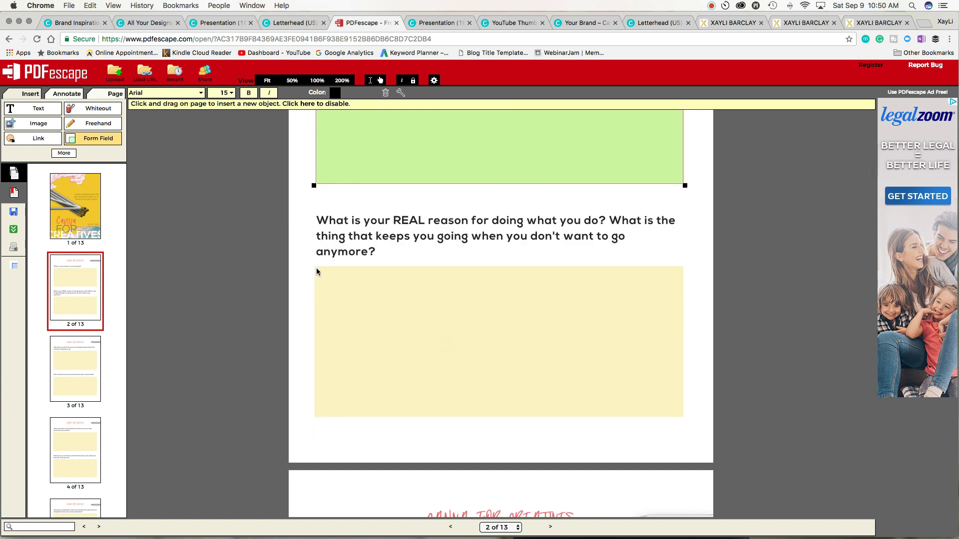
drag(314, 267, 682, 418)
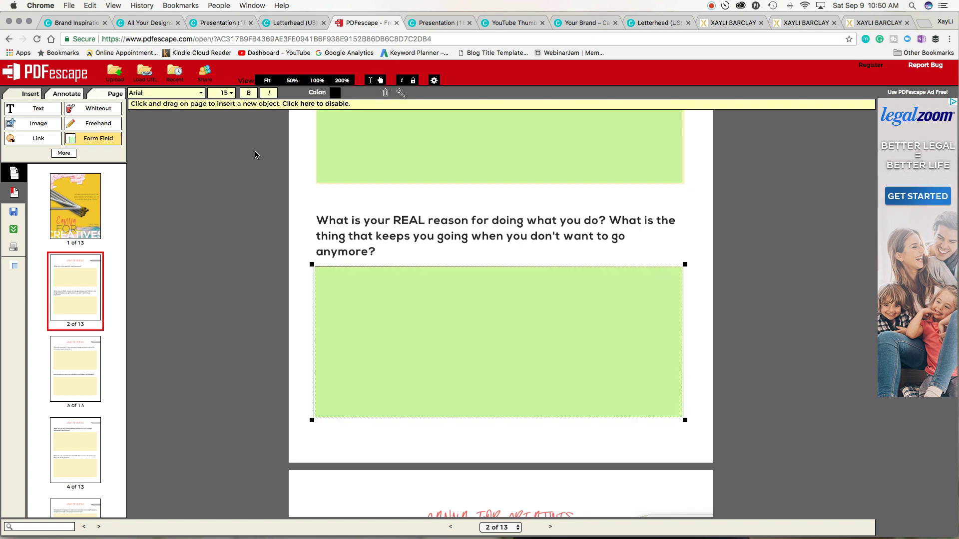
right_click(374, 300)
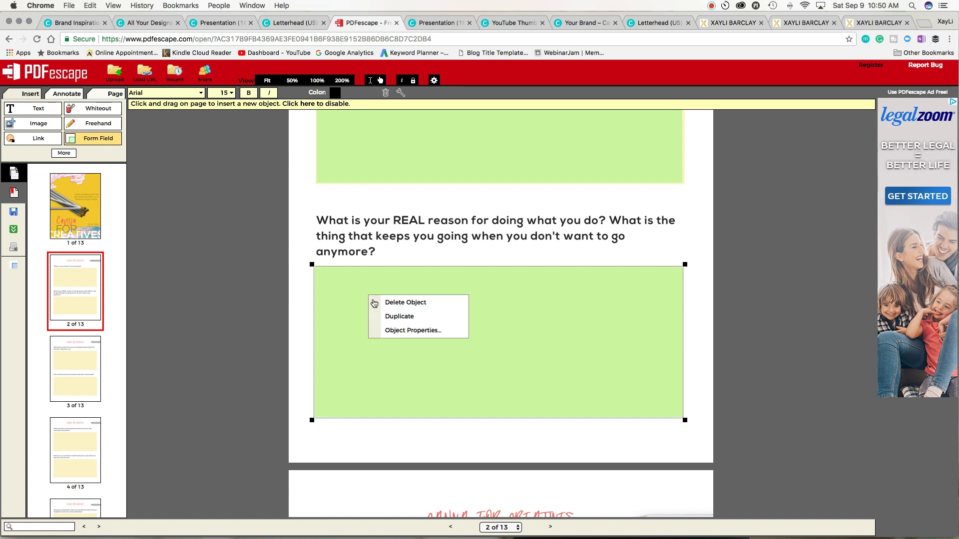
click(390, 331)
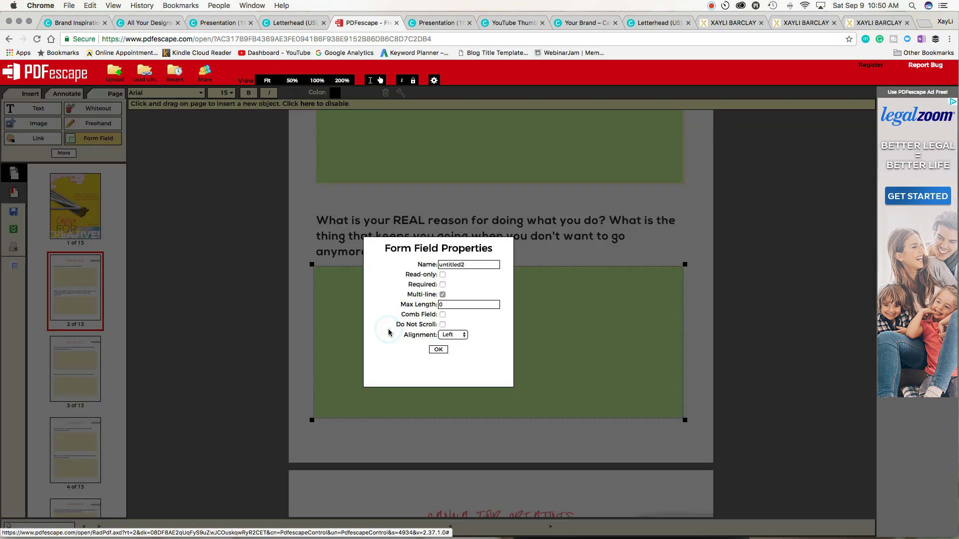
click(434, 352)
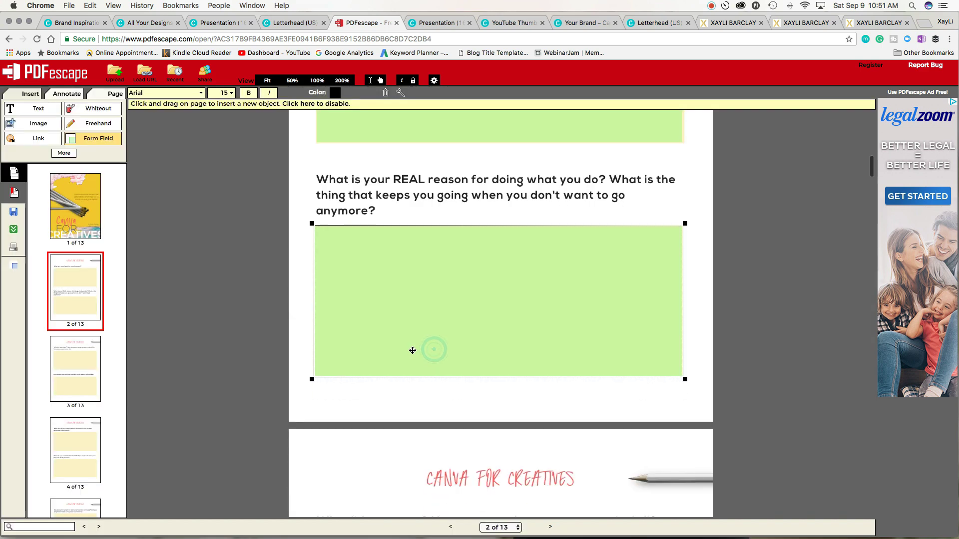
- Add a multi-line paragraph field over page 3's 'Why did you start?' answer box
scroll(391, 329, down, 5)
drag(316, 251, 684, 412)
right_click(332, 267)
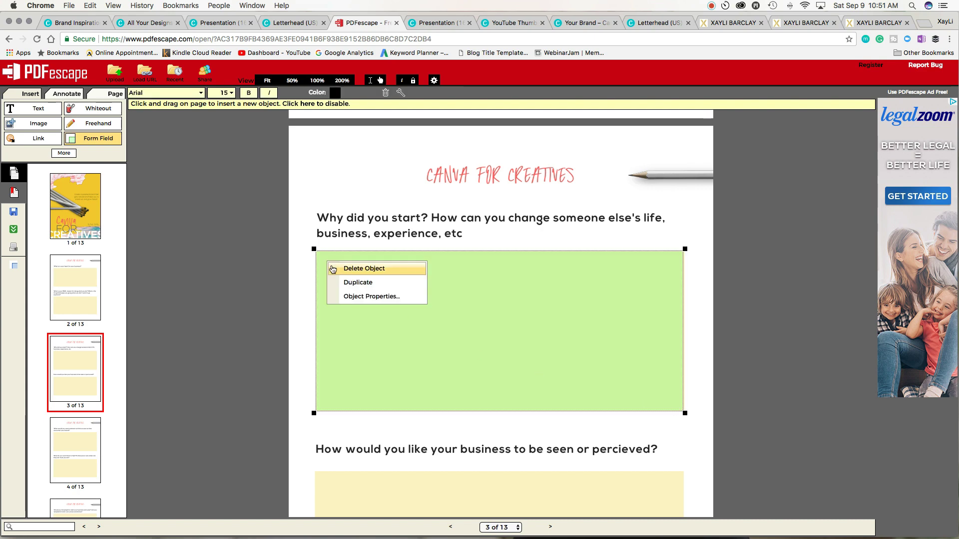
click(350, 296)
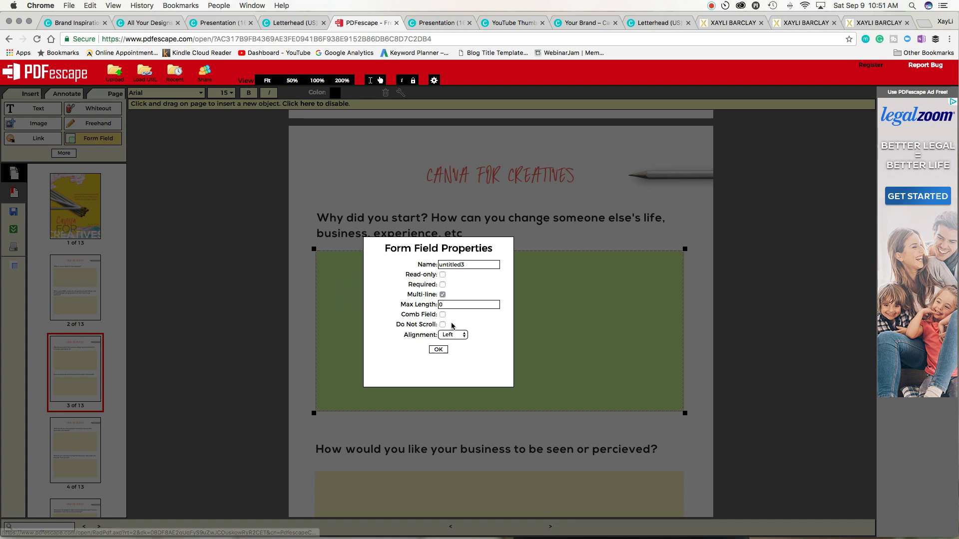
click(436, 350)
- Add and resize a multi-line paragraph field over page 3's 'seen or perceived' answer box
scroll(434, 350, down, 3)
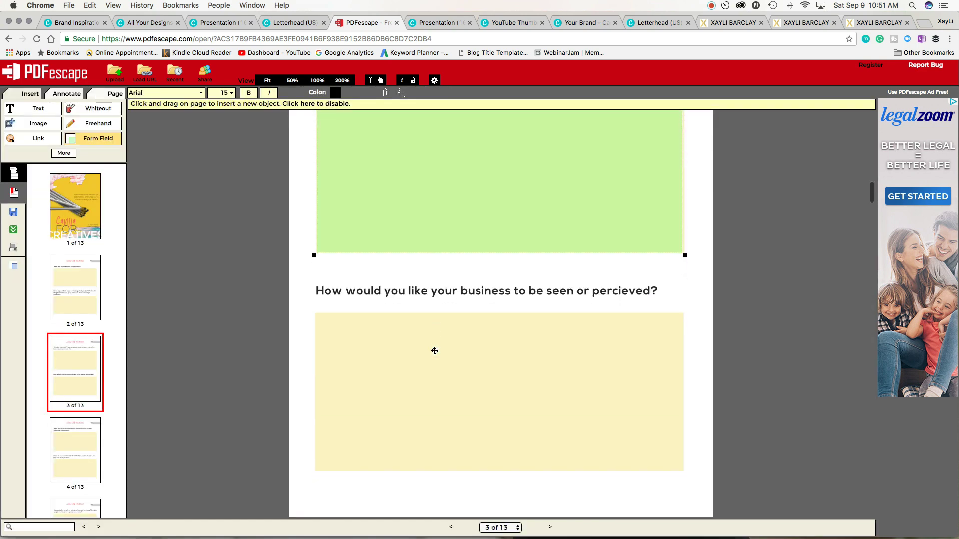
drag(316, 314, 682, 469)
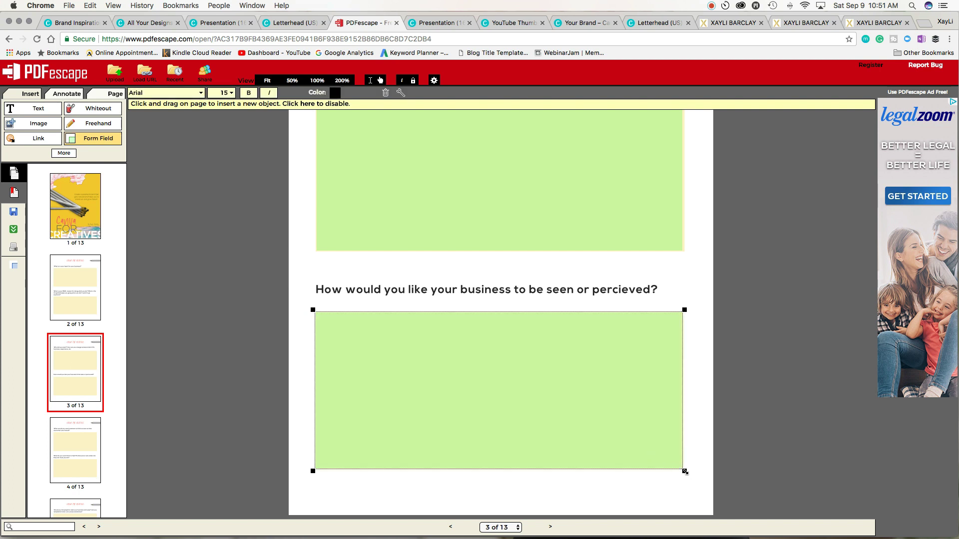
mouse_move(685, 471)
mouse_down()
mouse_move(664, 468)
mouse_move(685, 470)
mouse_up()
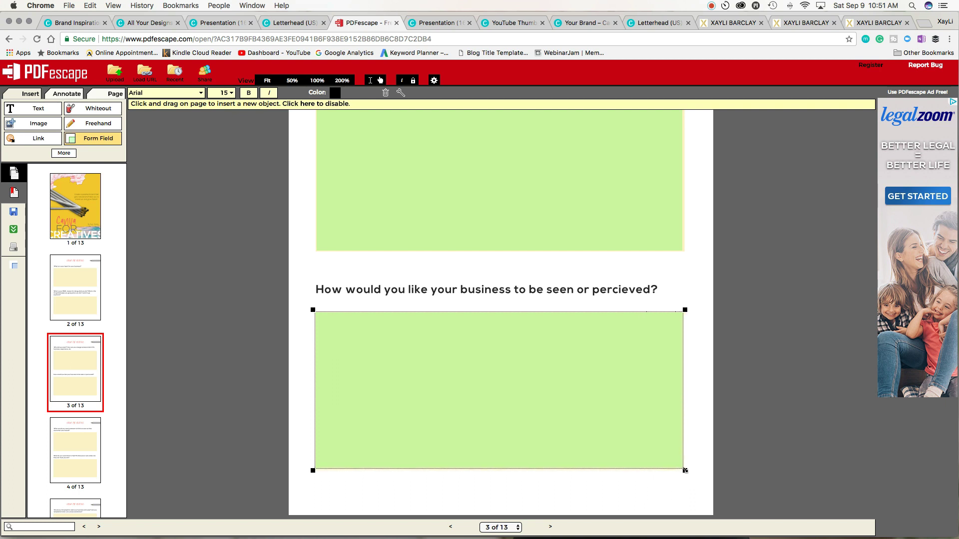
right_click(415, 351)
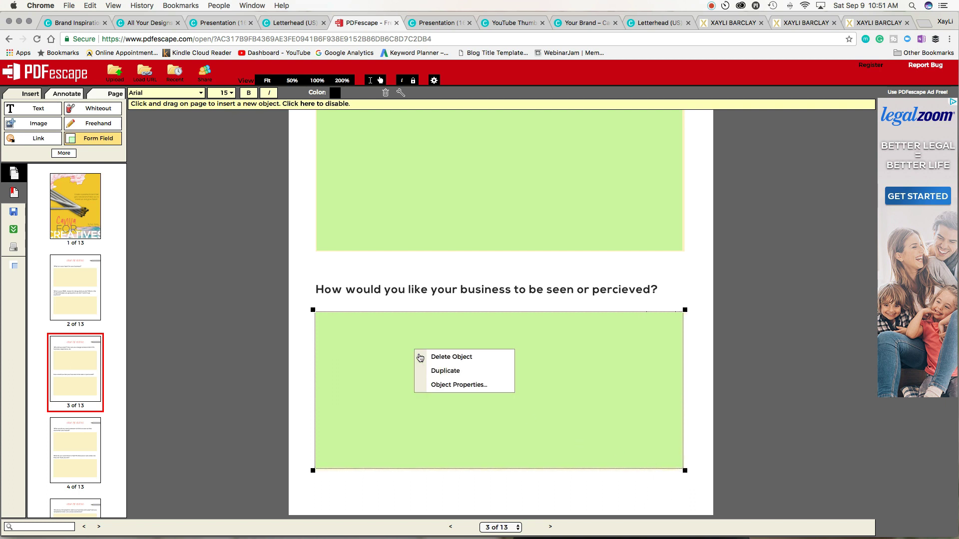
click(432, 386)
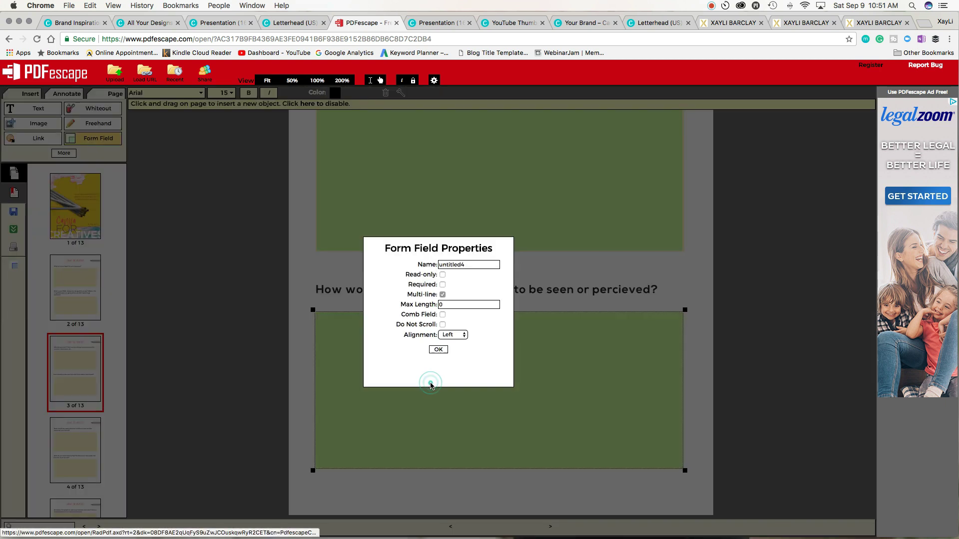
click(437, 350)
- Draw a multi-line text form field over page 4's first answer box, then bring up Acrobat Reader
scroll(437, 351, down, 10)
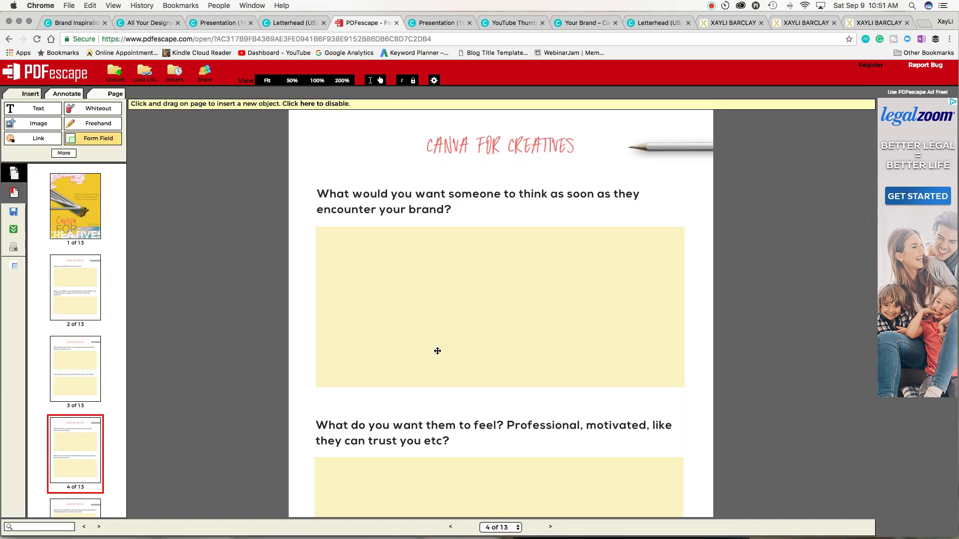
drag(316, 227, 683, 386)
right_click(389, 279)
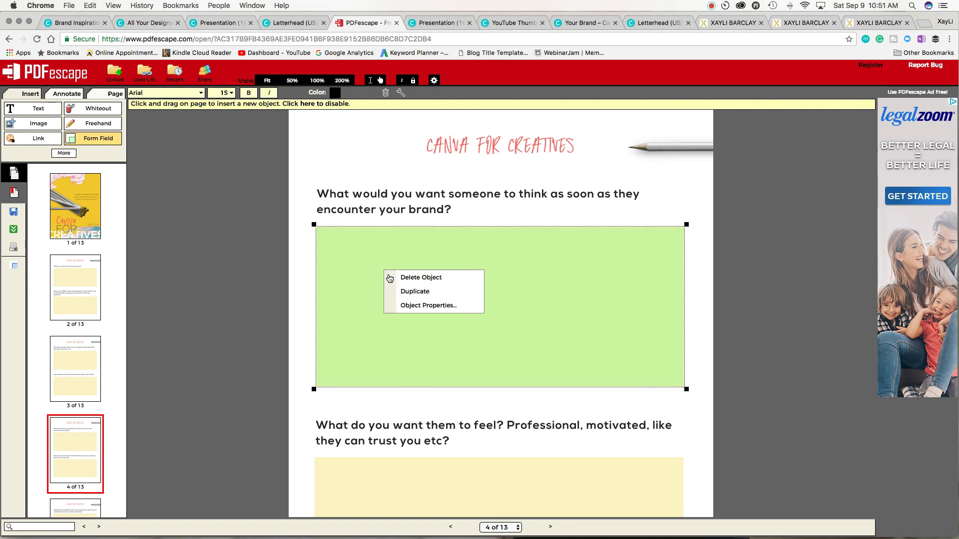
click(405, 305)
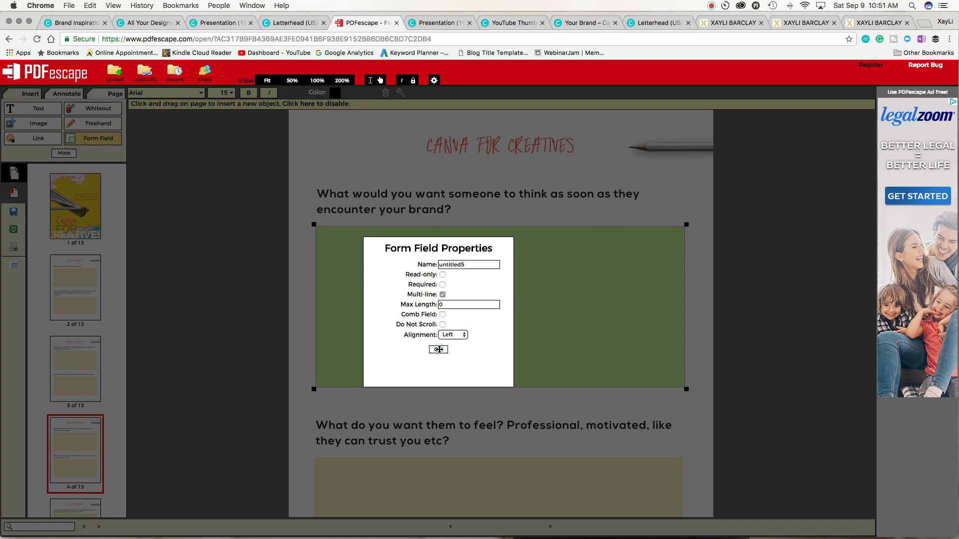
click(438, 350)
scroll(438, 350, down, 5)
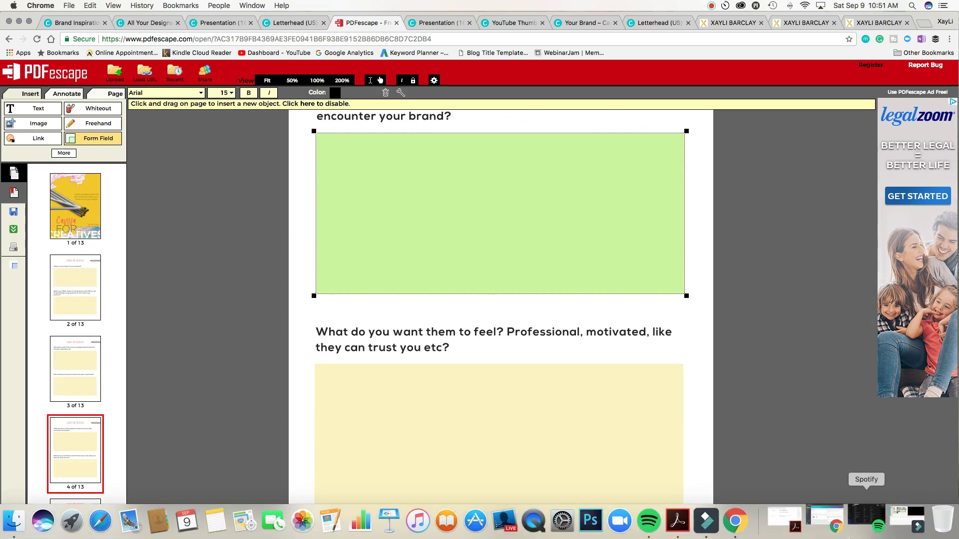
click(699, 516)
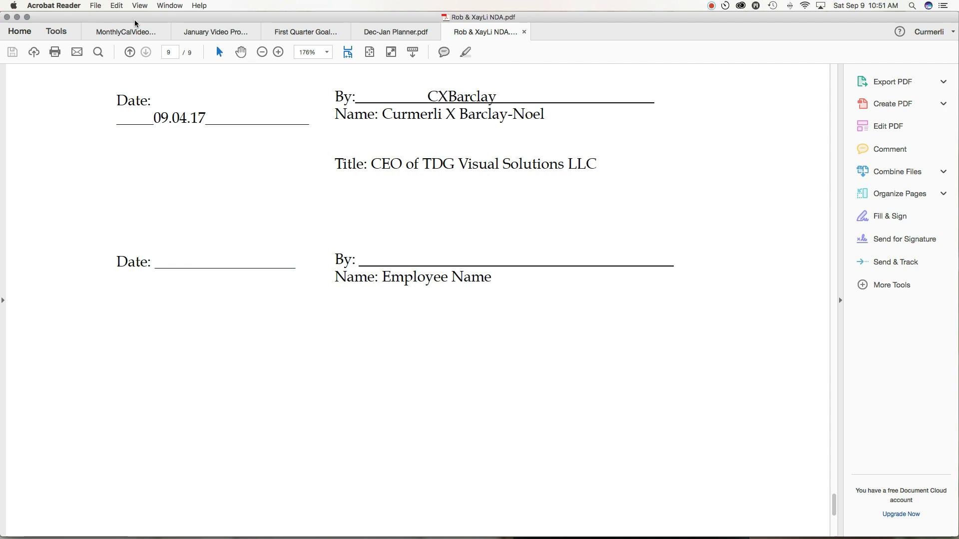
- Open the MonthlyCalVideo calendar planner PDF and look over the calendar
click(193, 31)
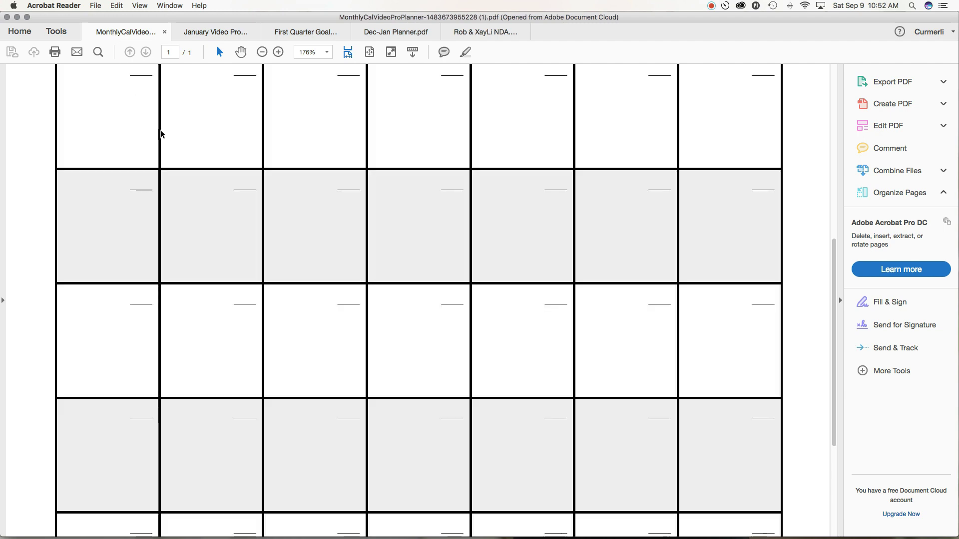
scroll(161, 134, up, 2)
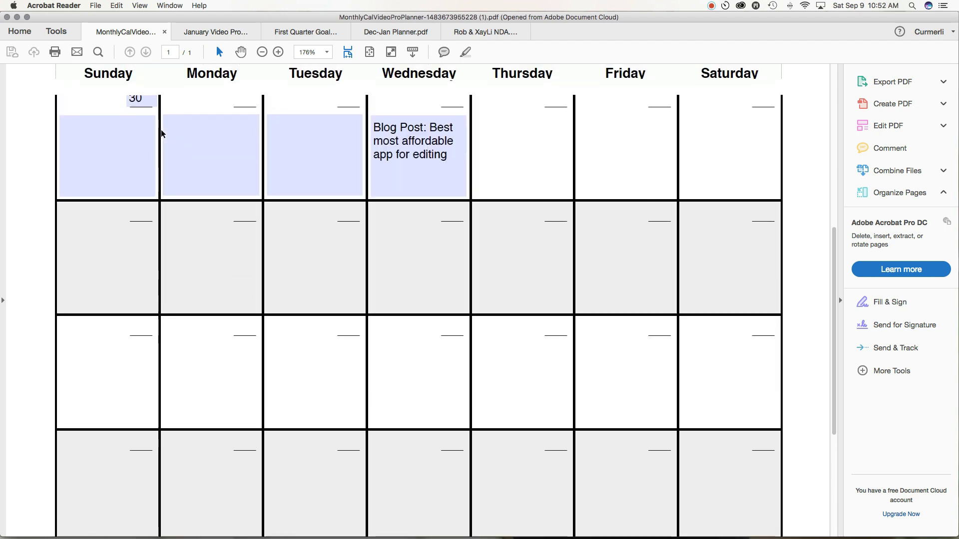
scroll(161, 134, up, 10)
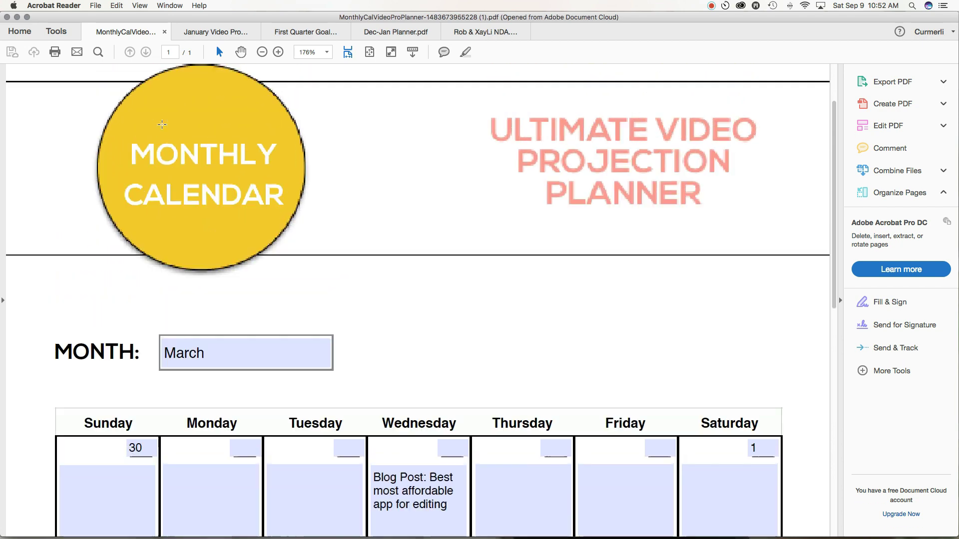
scroll(165, 125, down, 6)
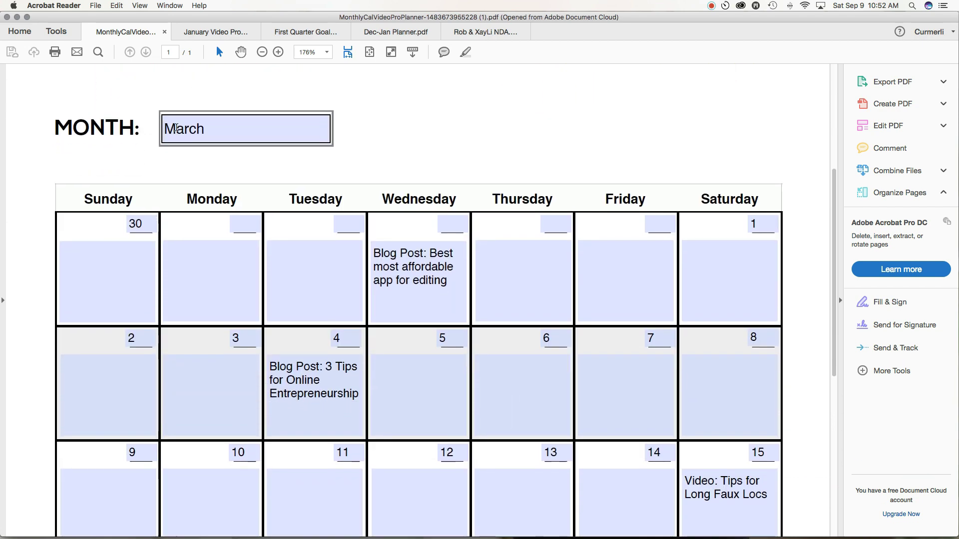
- Type the test text 'dthtrhysrtere' into the first Tuesday cell
click(273, 285)
click(281, 260)
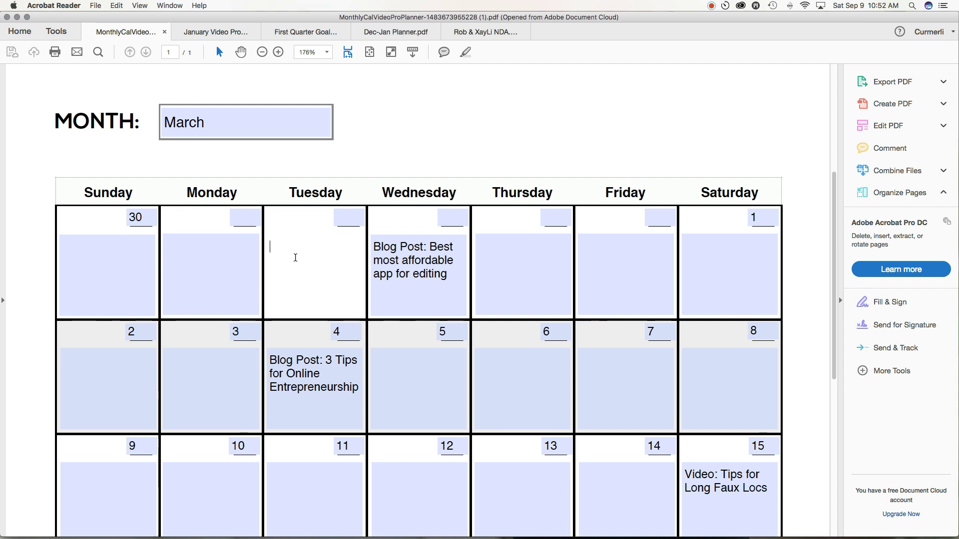
text(dthtrhysrtere)
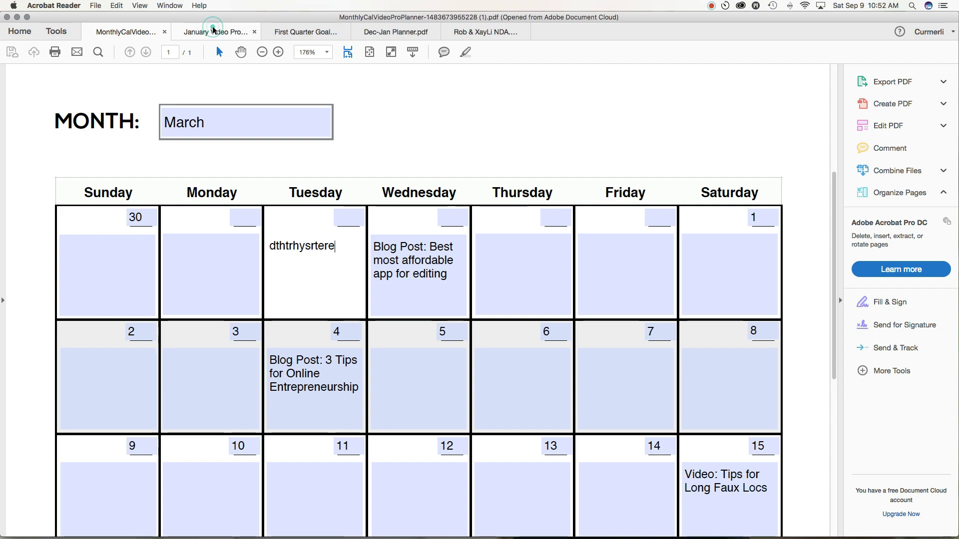
click(213, 31)
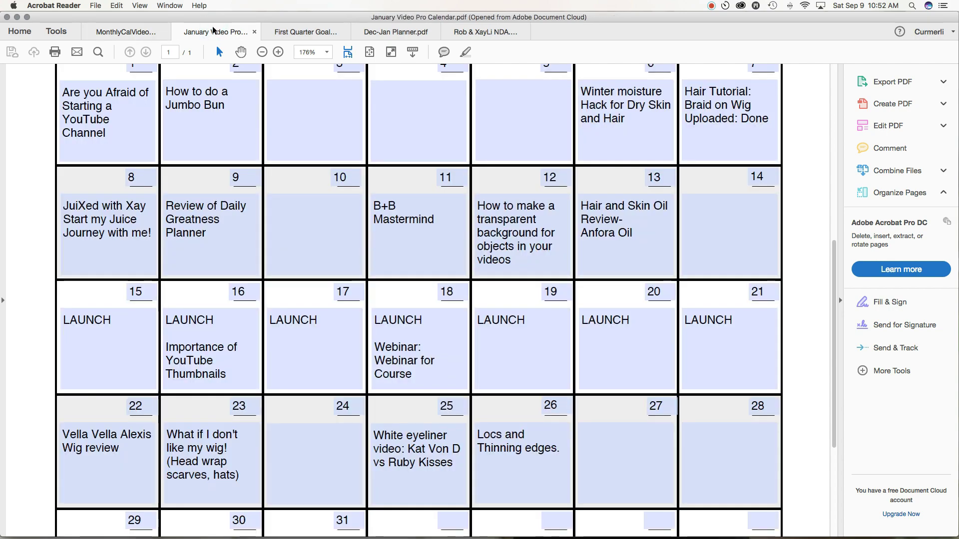
- Try the day 10 entry field in the filled January Video Pro calendar
click(317, 208)
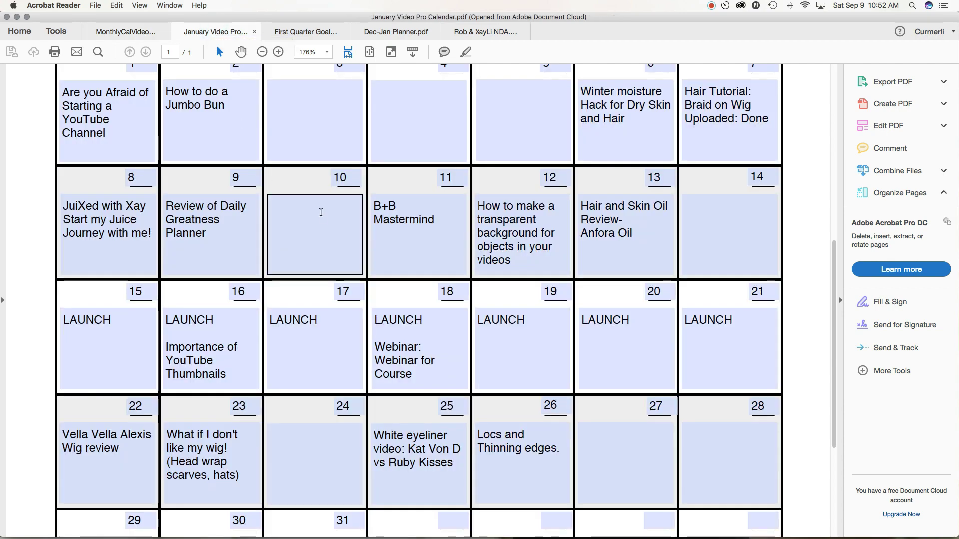
scroll(320, 213, down, 5)
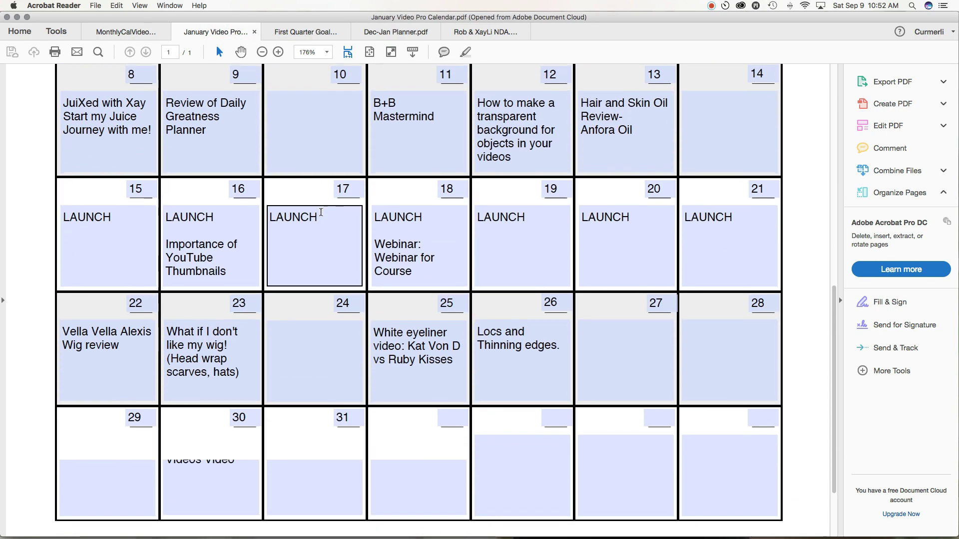
scroll(319, 212, up, 5)
scroll(320, 213, up, 8)
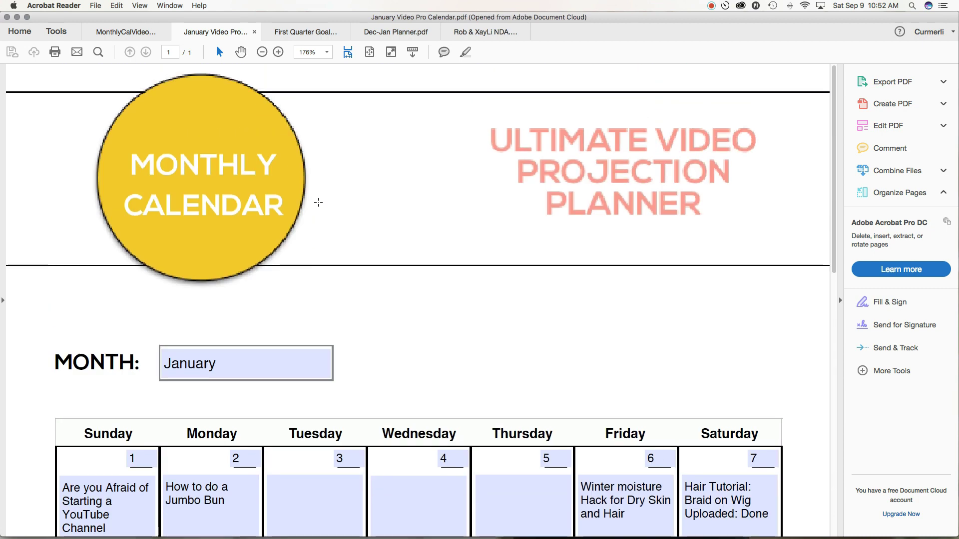
- Scroll through the First Quarter Goals PDF to review its fields
click(290, 31)
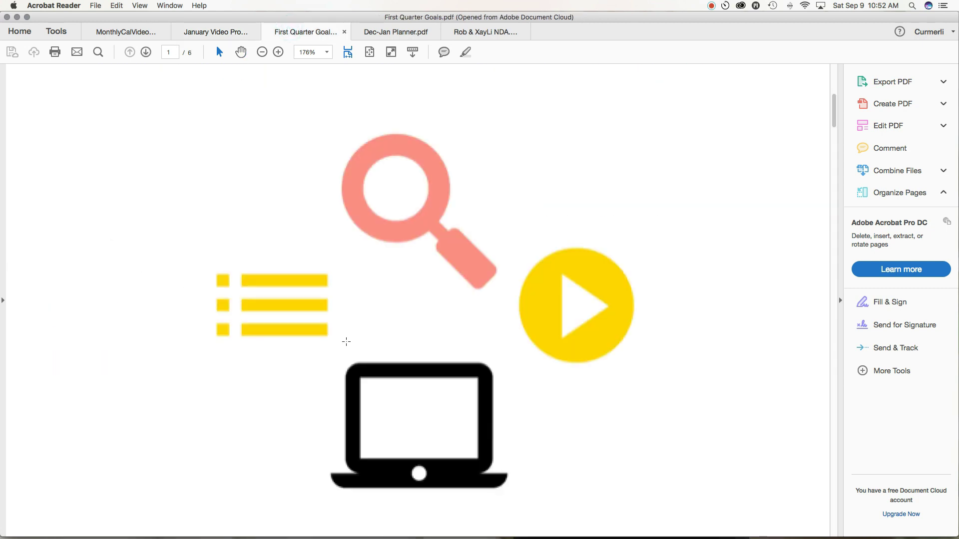
scroll(360, 344, down, 10)
scroll(363, 349, down, 10)
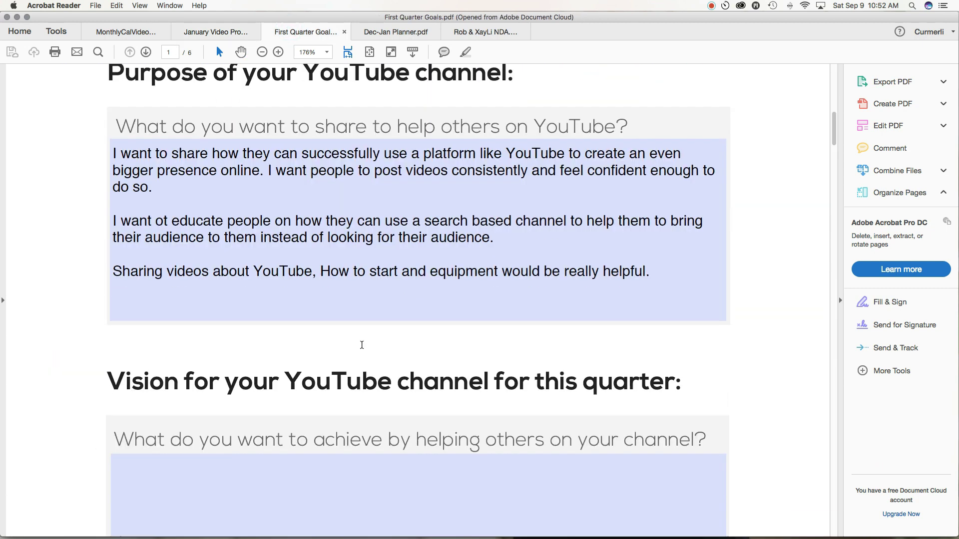
scroll(362, 345, up, 3)
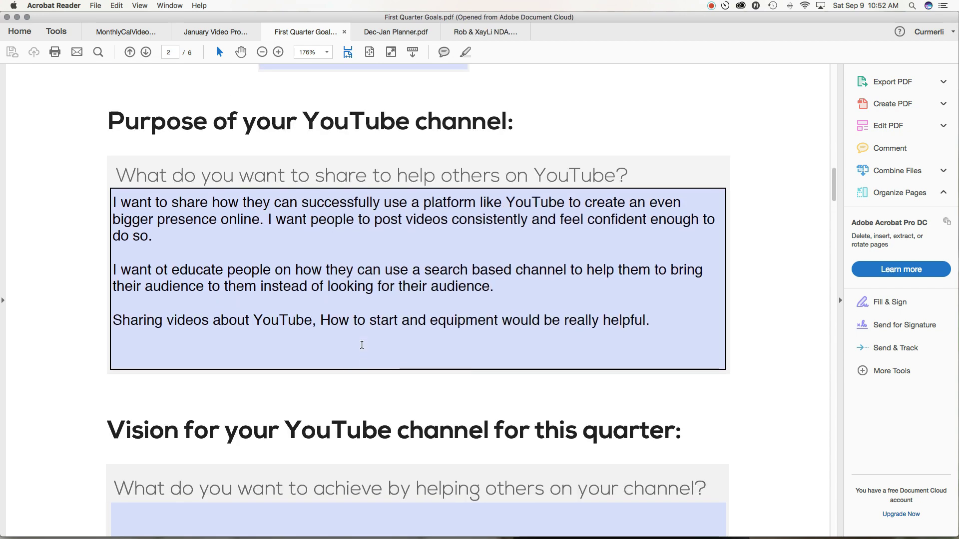
scroll(362, 345, down, 3)
scroll(360, 344, down, 2)
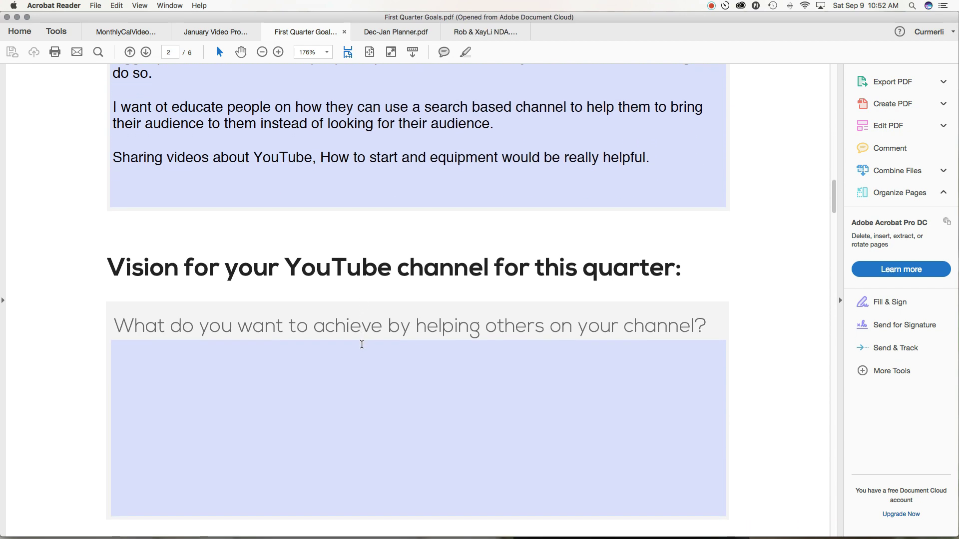
scroll(358, 354, down, 10)
scroll(357, 358, down, 10)
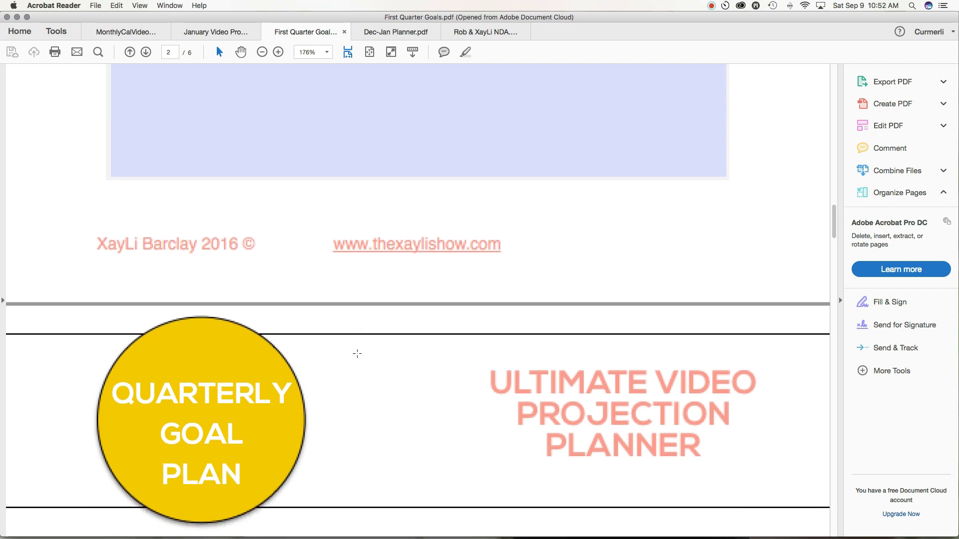
scroll(357, 353, down, 5)
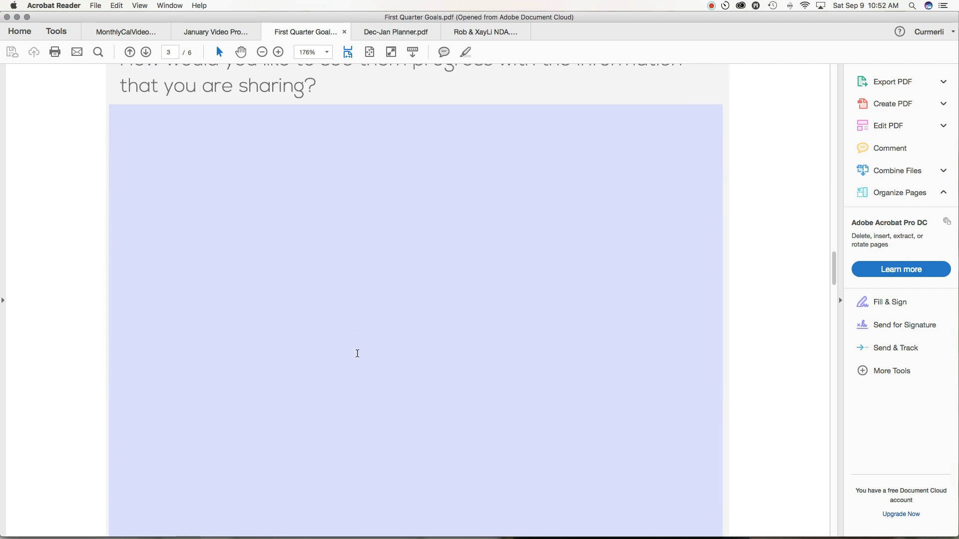
- Try the audience goal answer field, then minimise Acrobat Reader to return to PDFescape
click(244, 174)
scroll(244, 174, up, 12)
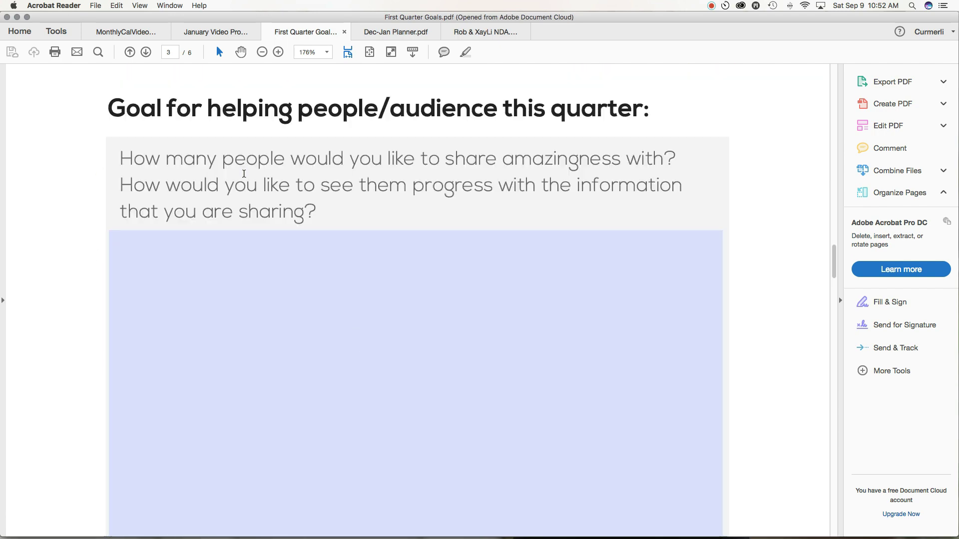
click(16, 17)
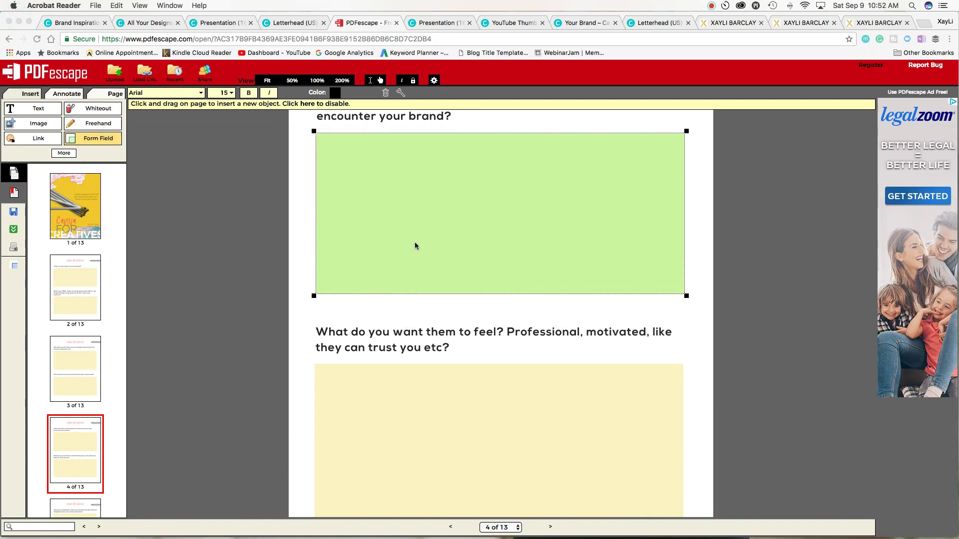